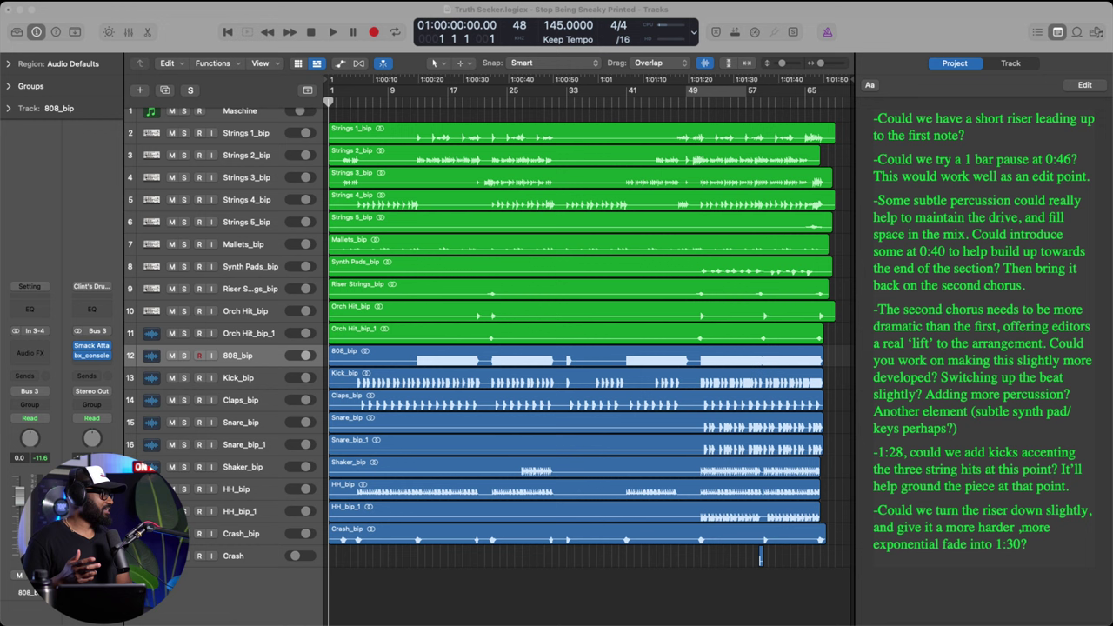
left_click(642, 600)
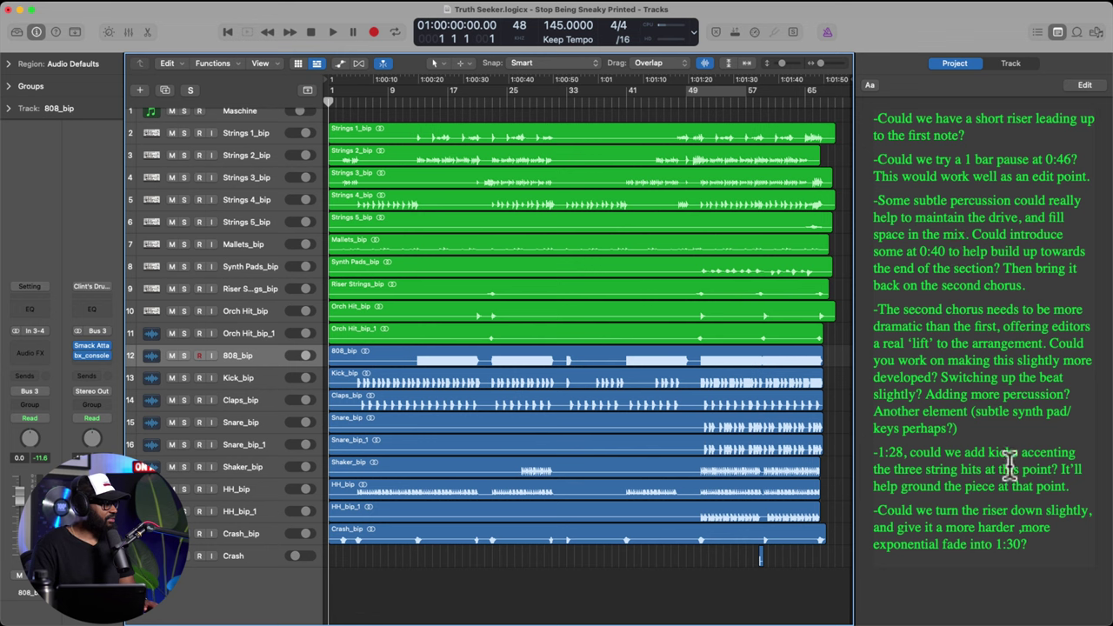
left_click(872, 119)
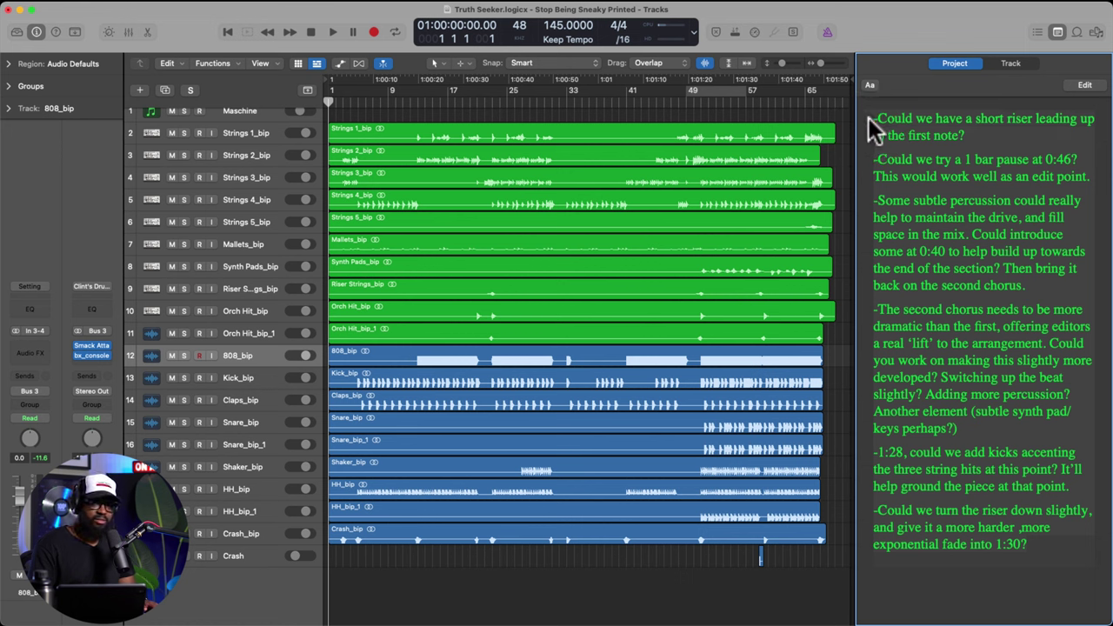
left_click(1042, 546)
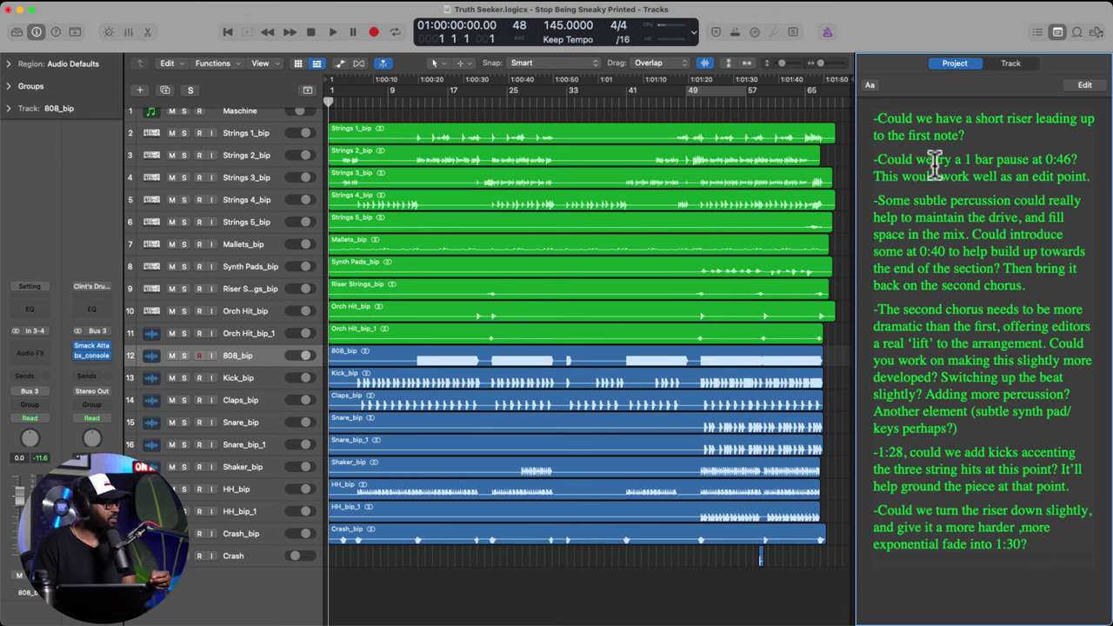
- Close the feedback notes pane and zoom the timeline in horizontally
left_click(1058, 32)
key("z")
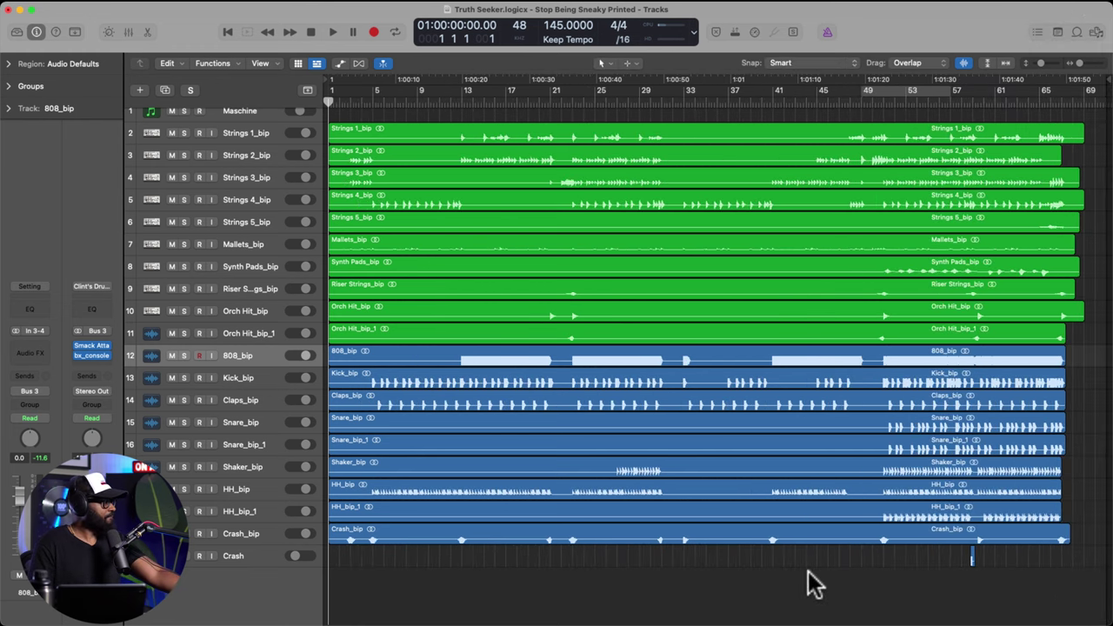
key("super+Right")
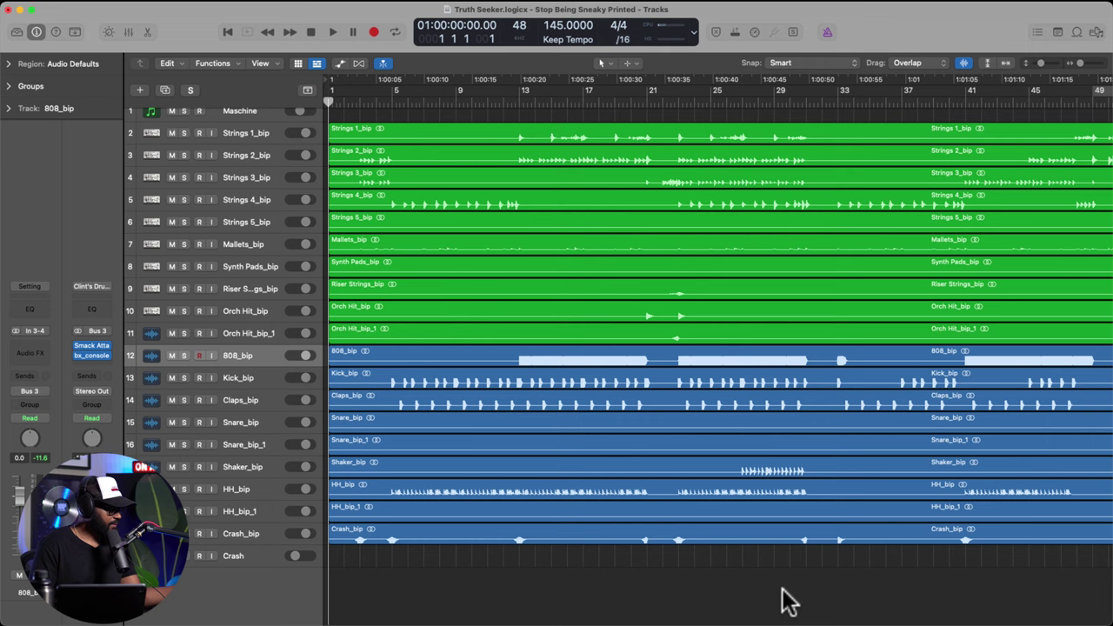
- Zoom in on the opening bars and drag the playhead to around bar 2
key("space")
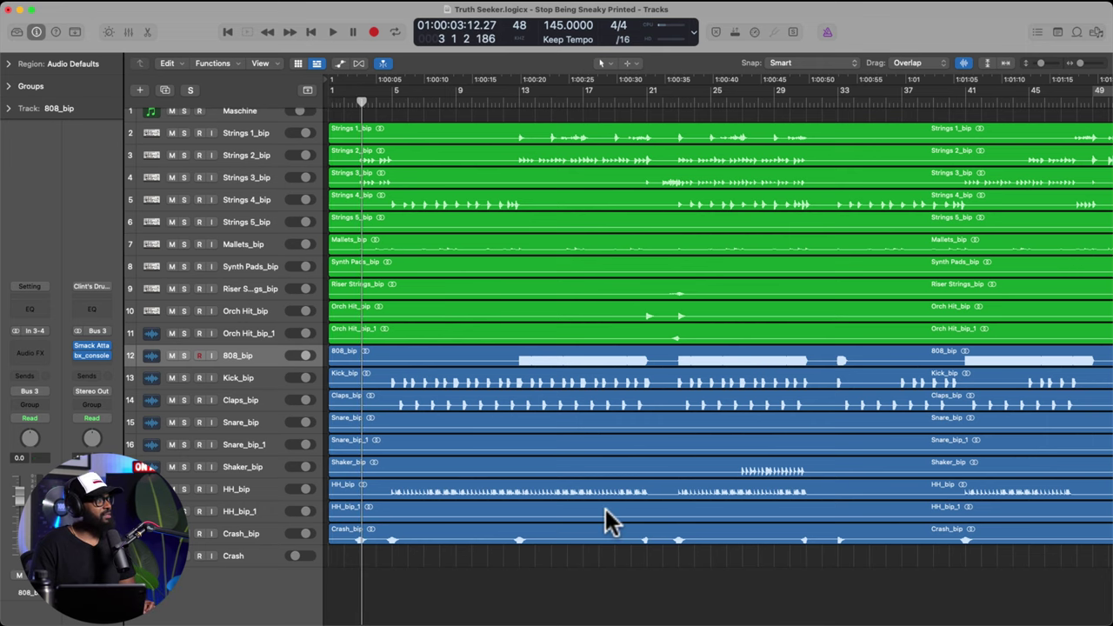
scroll(606, 509, "up", 2)
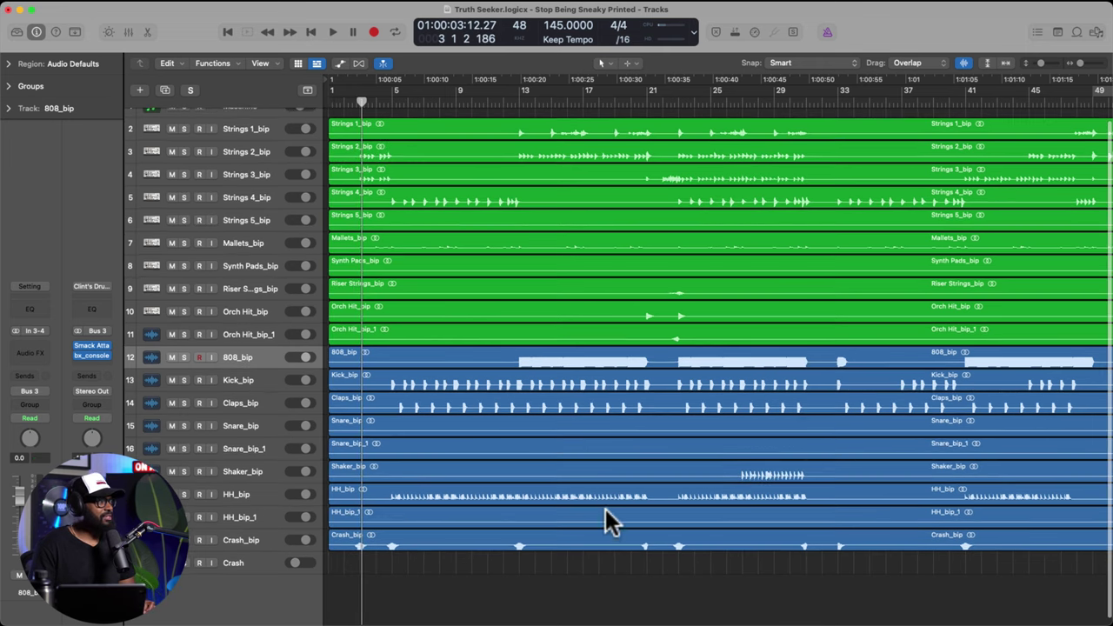
left_click(1083, 64)
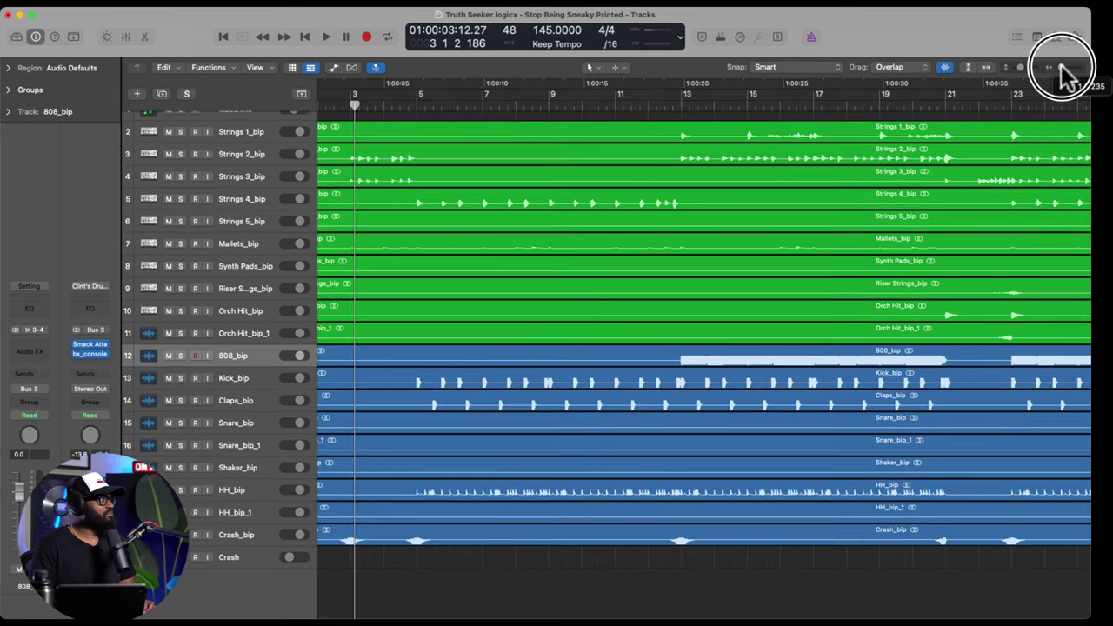
scroll(938, 204, "left", 2)
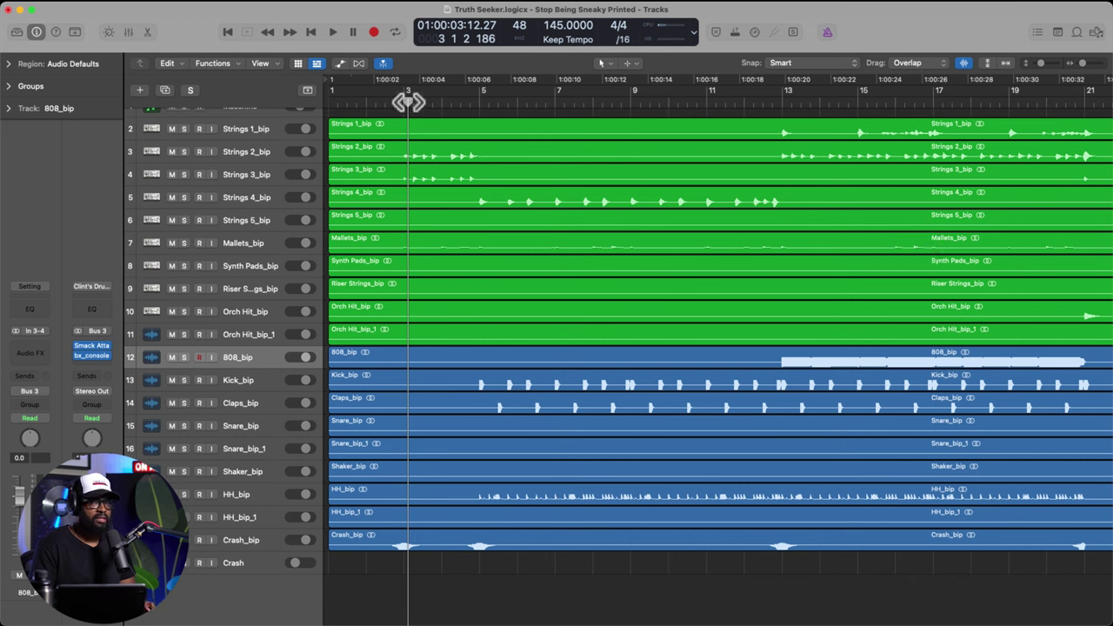
left_click_drag(408, 103, 310, 106)
mouse_move(399, 105)
left_mouse_down()
mouse_move(373, 104)
mouse_move(385, 107)
left_mouse_up()
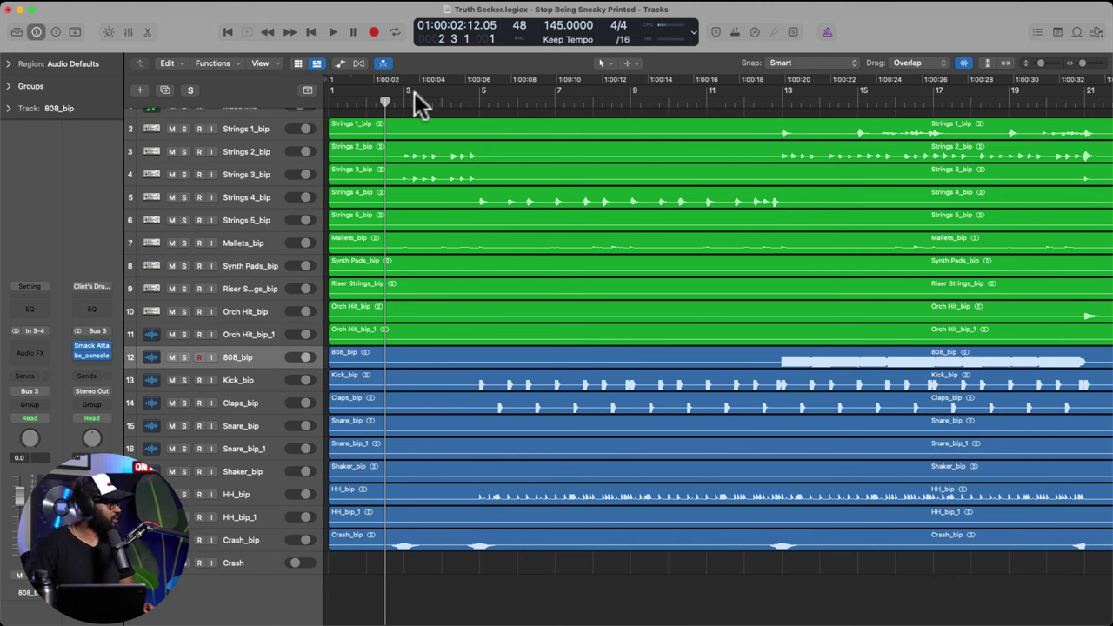
- Play the Truth Seeker arrangement from bar 2 through to about bar 31
key("space")
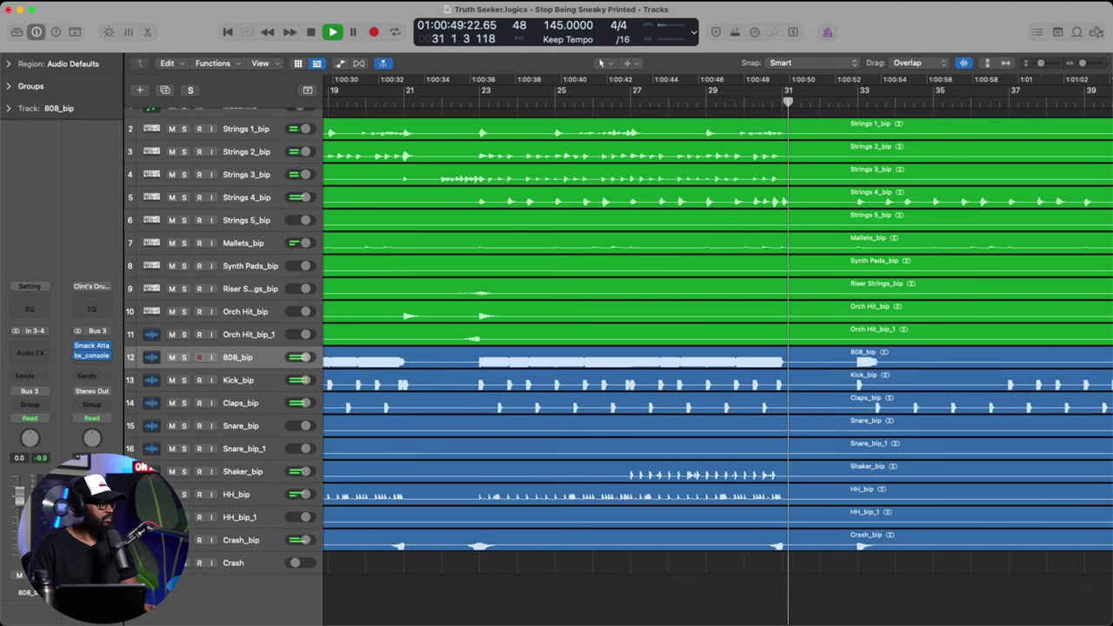
- Stop playback near bar 32 and bring the play position back to around bar 21
key("space")
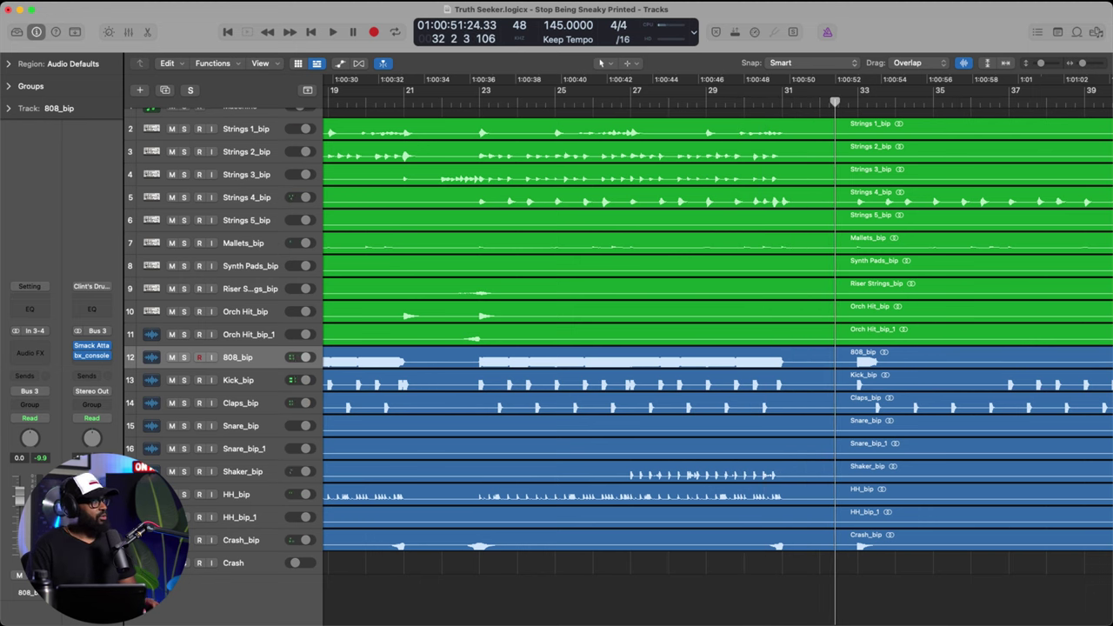
scroll(749, 321, "left", 10)
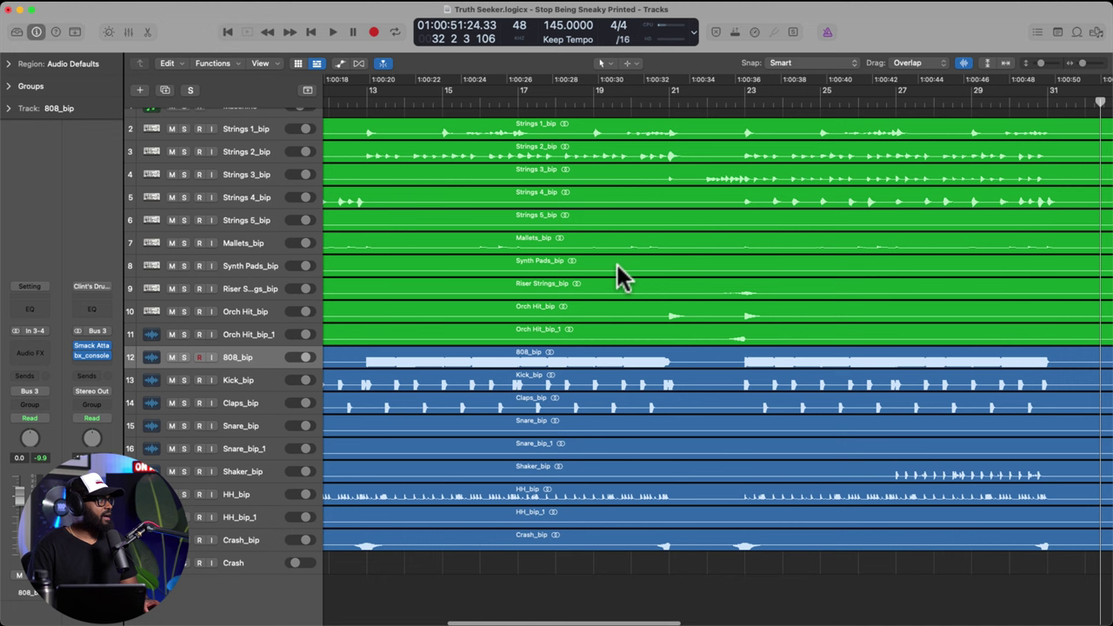
left_click(658, 101)
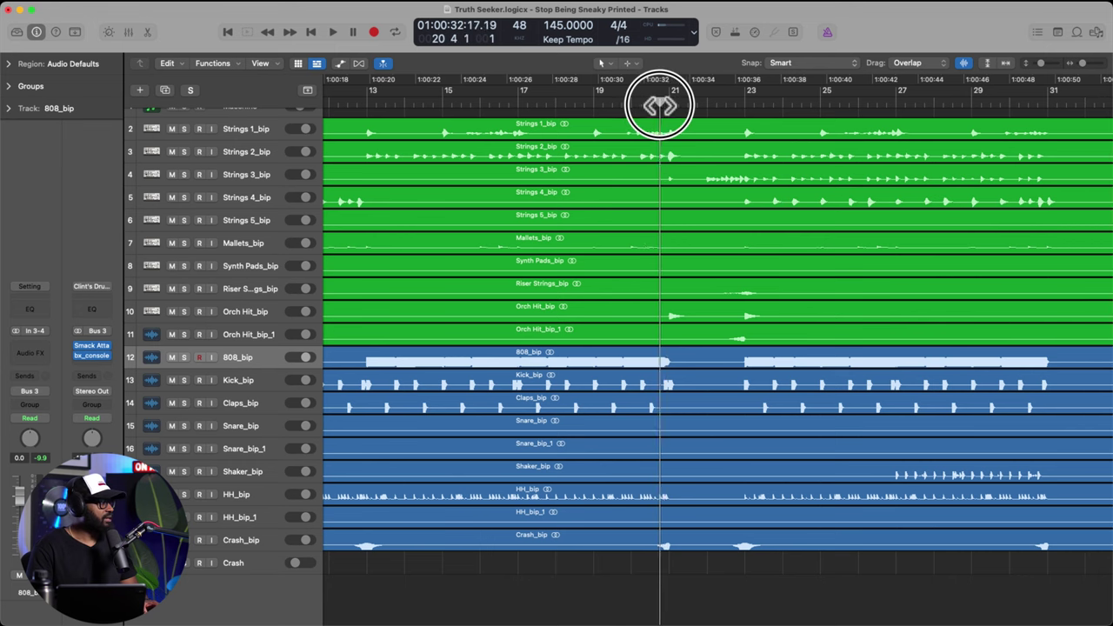
scroll(666, 179, "right", 10)
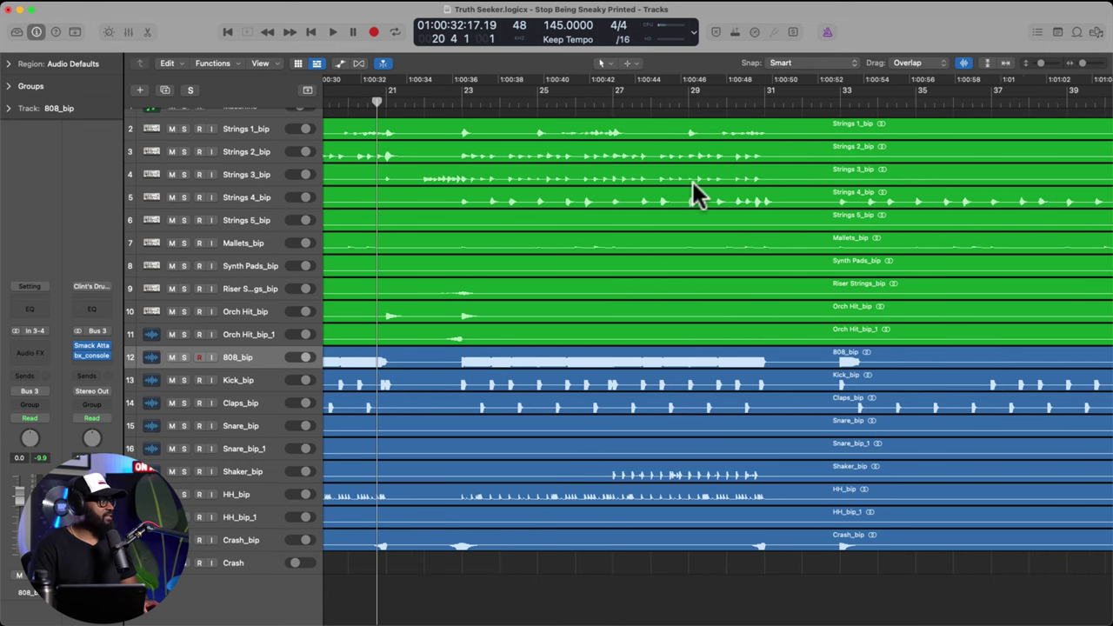
scroll(692, 183, "right", 5)
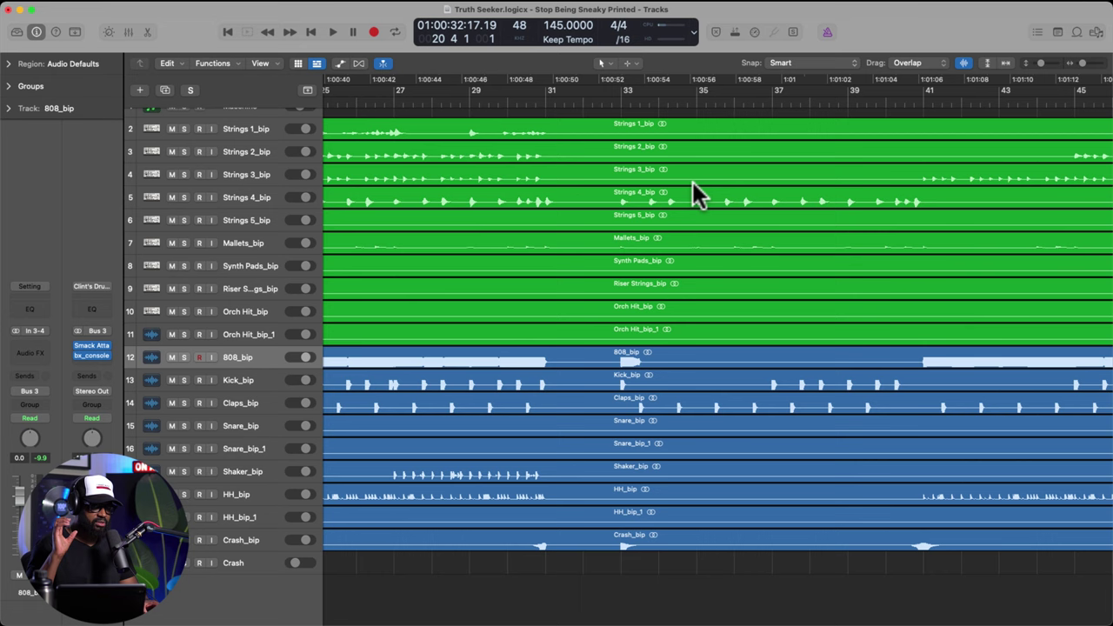
scroll(693, 183, "left", 10)
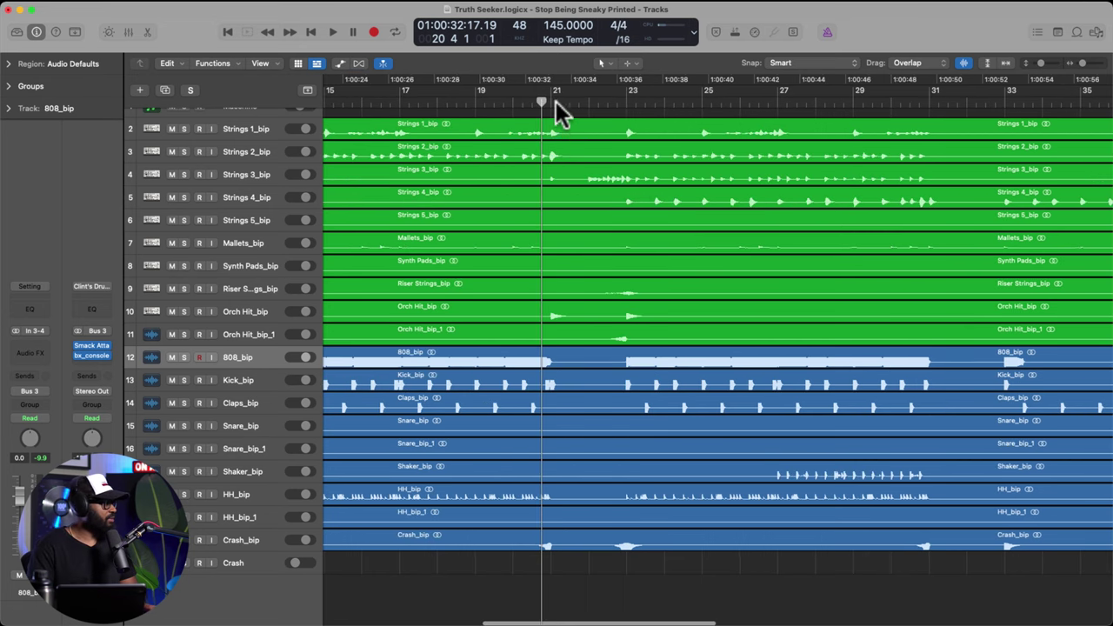
- Play from bar 21, then park the play position at bar 20
left_click(551, 104)
key("space")
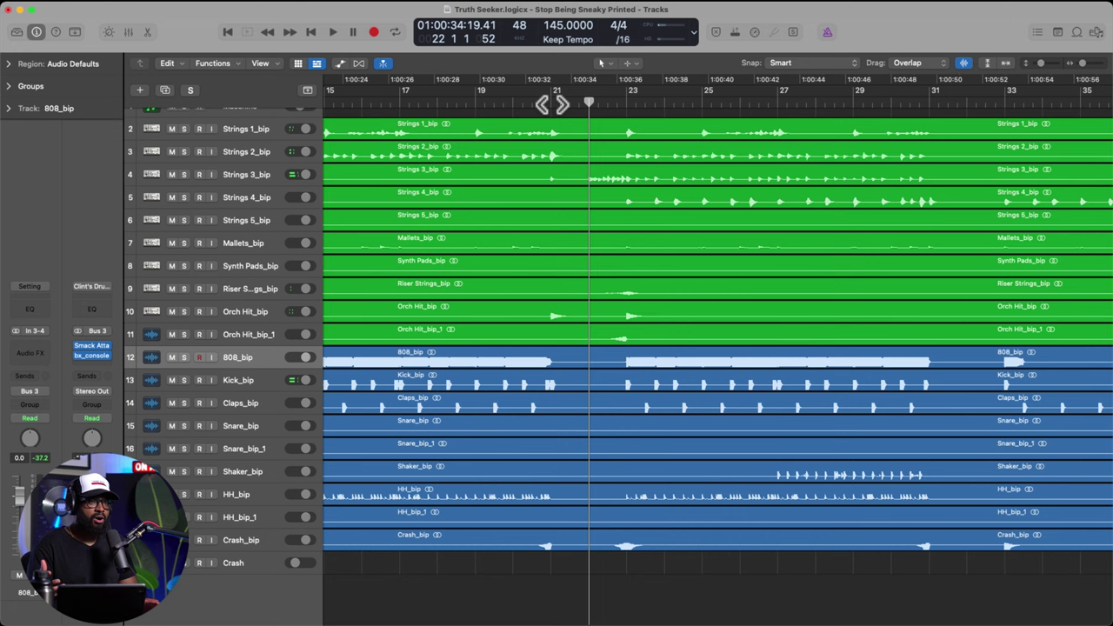
left_click(540, 105)
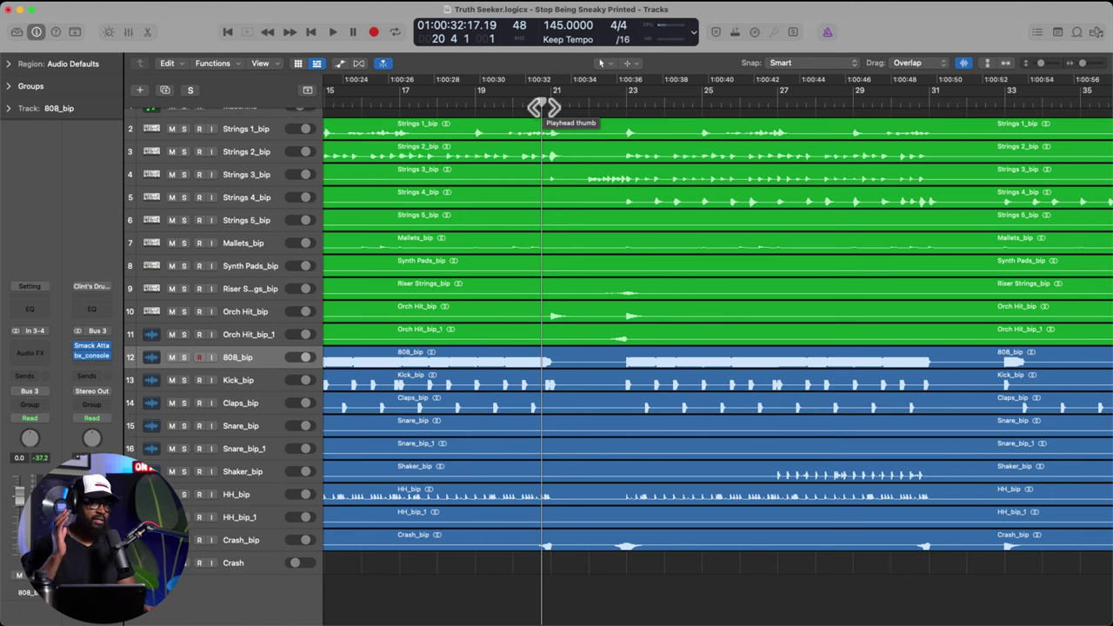
- Audition briefly from bar 20, then replay the bar 22 transition twice
left_click(512, 104)
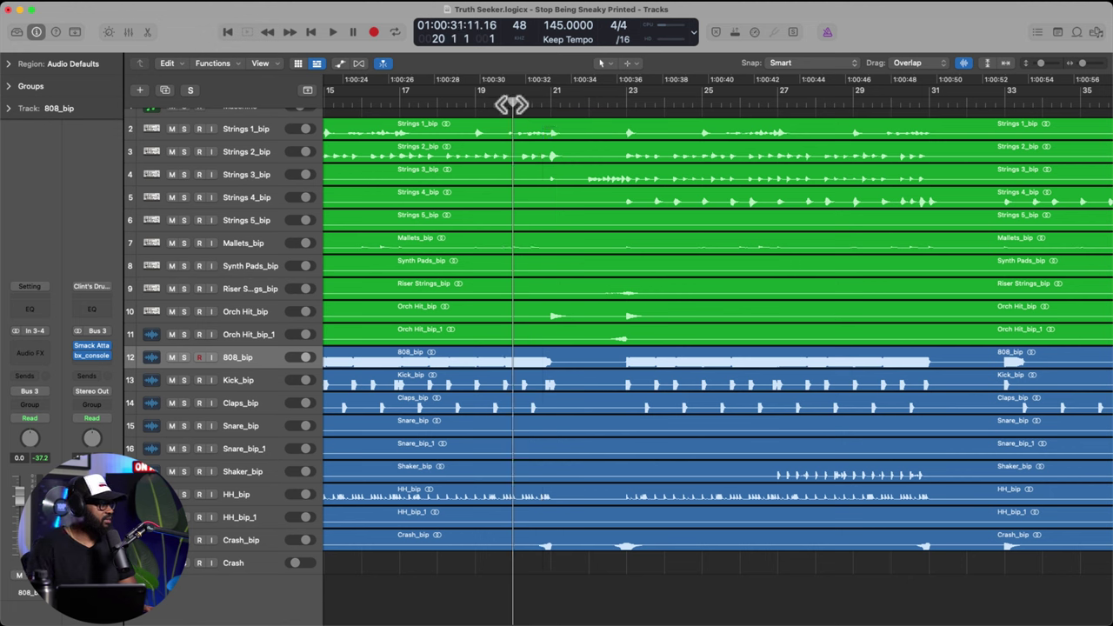
key("space")
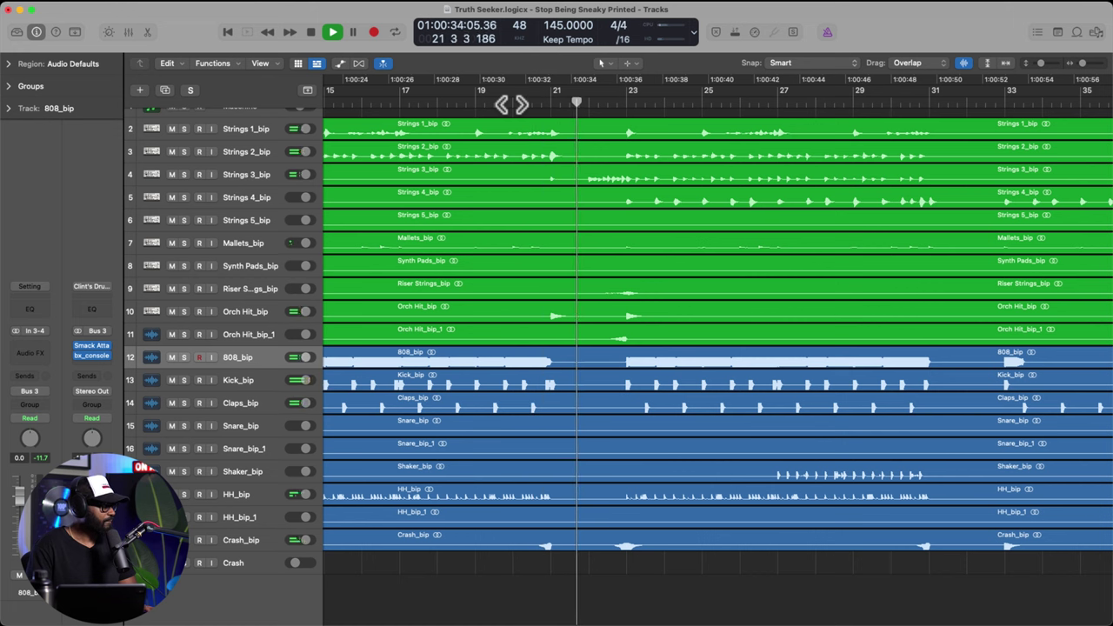
key("space")
left_click(587, 106)
left_click_drag(587, 105, 584, 107)
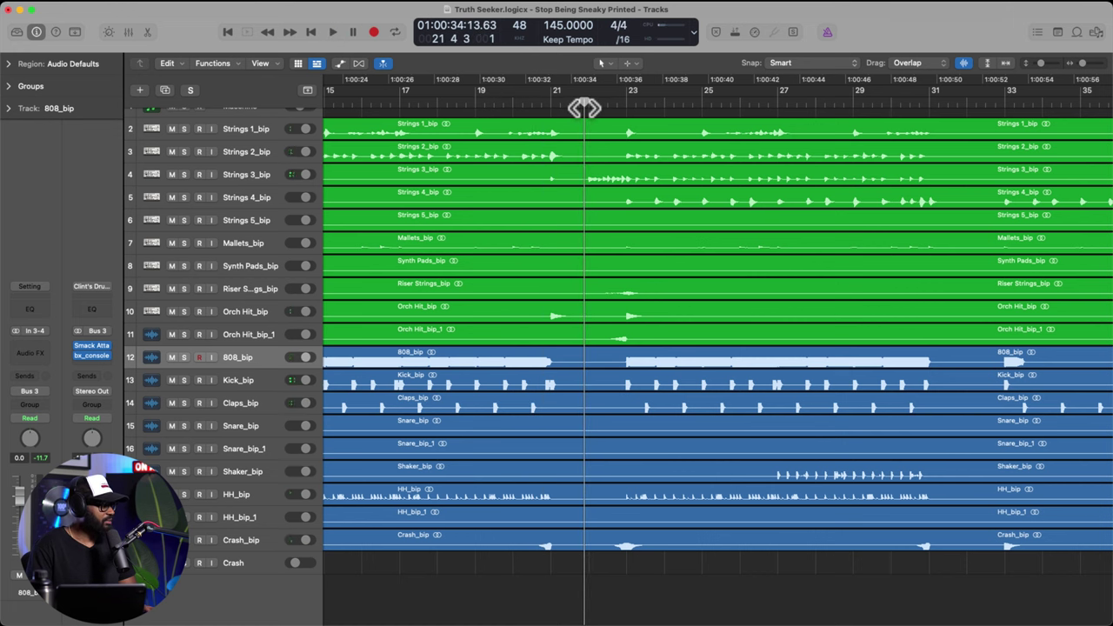
key("space")
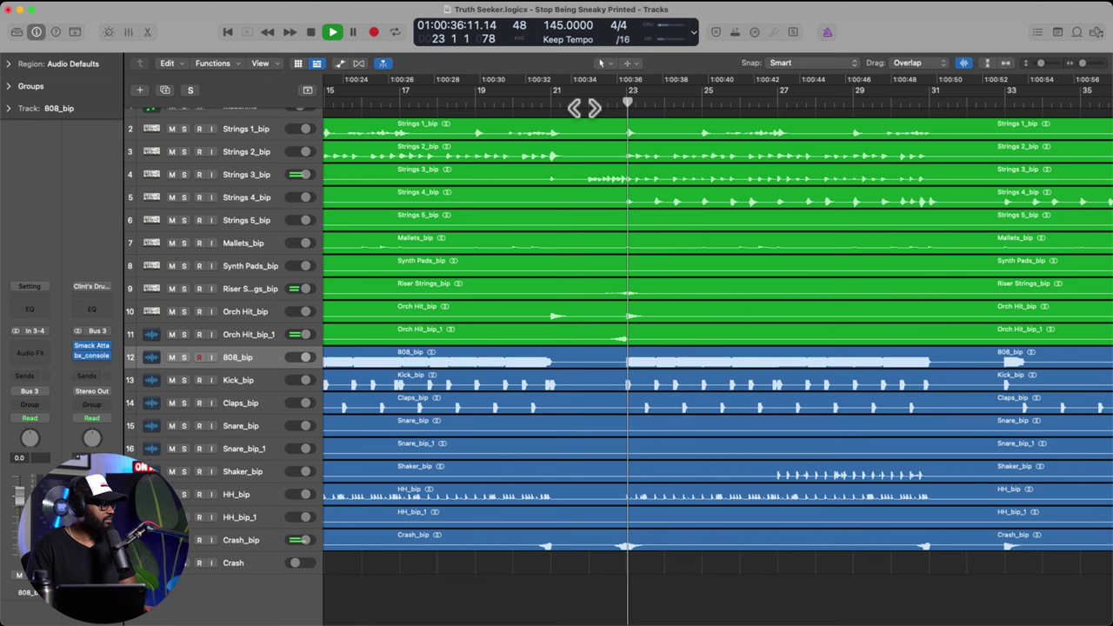
key("space")
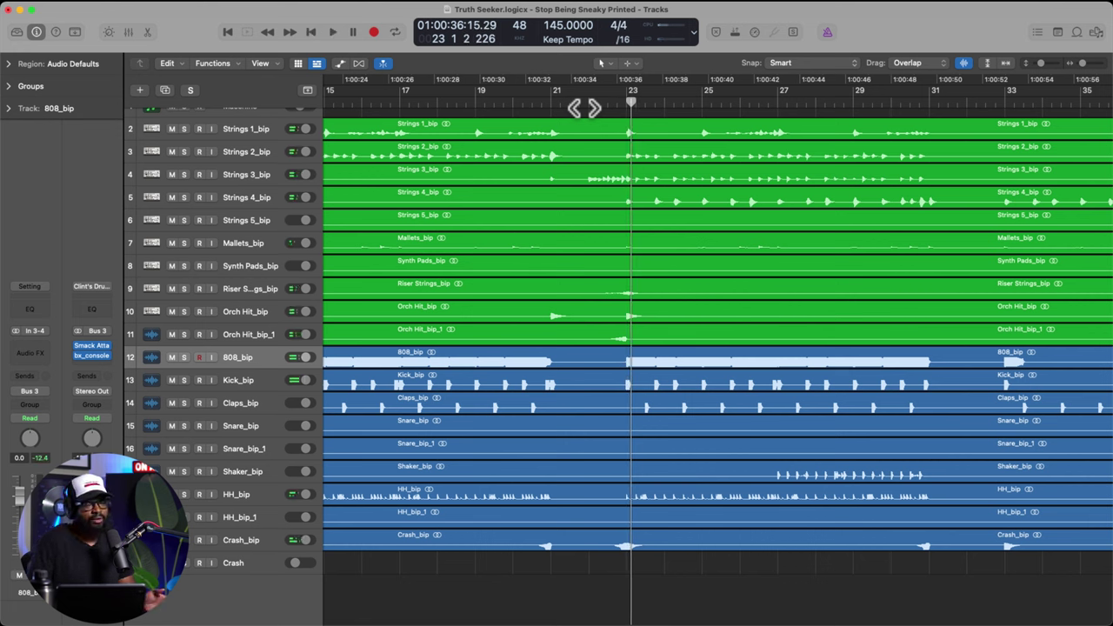
left_click(586, 105)
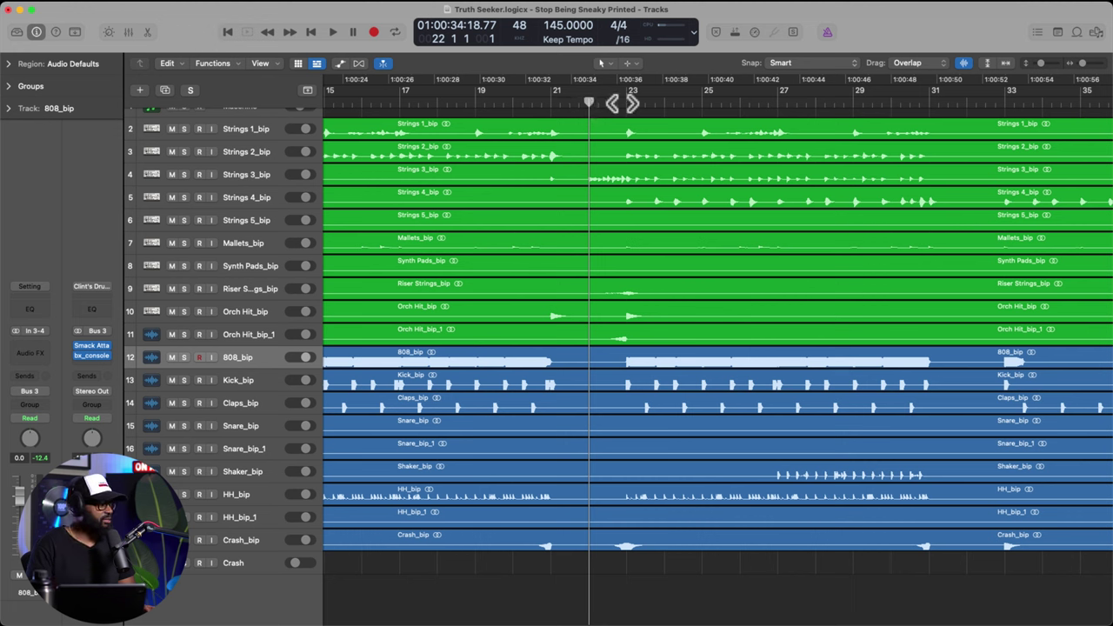
key("space")
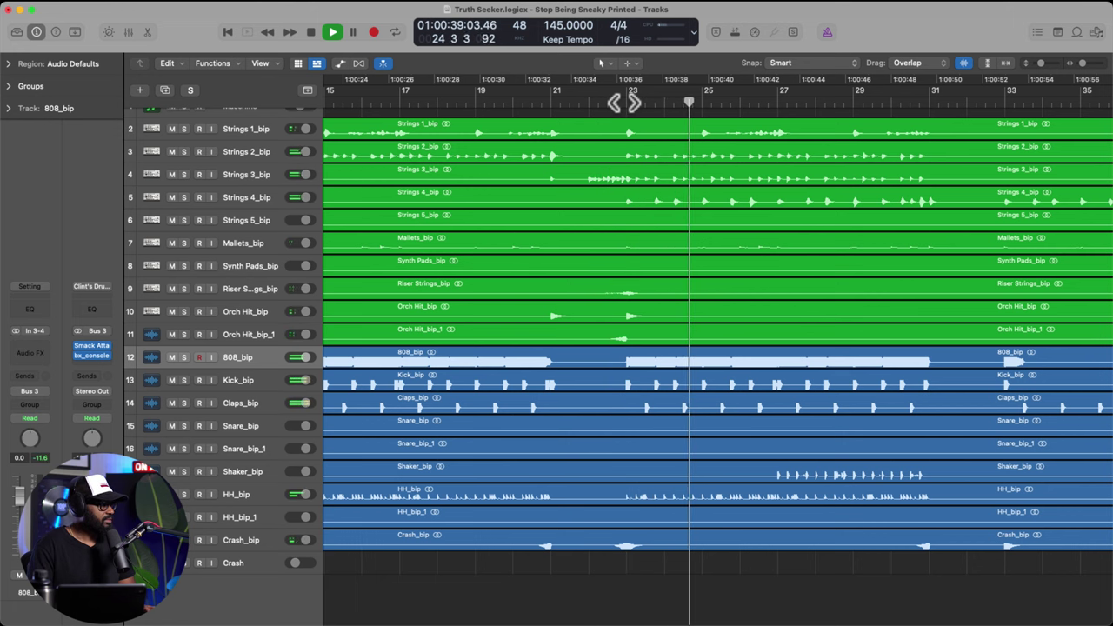
key("space")
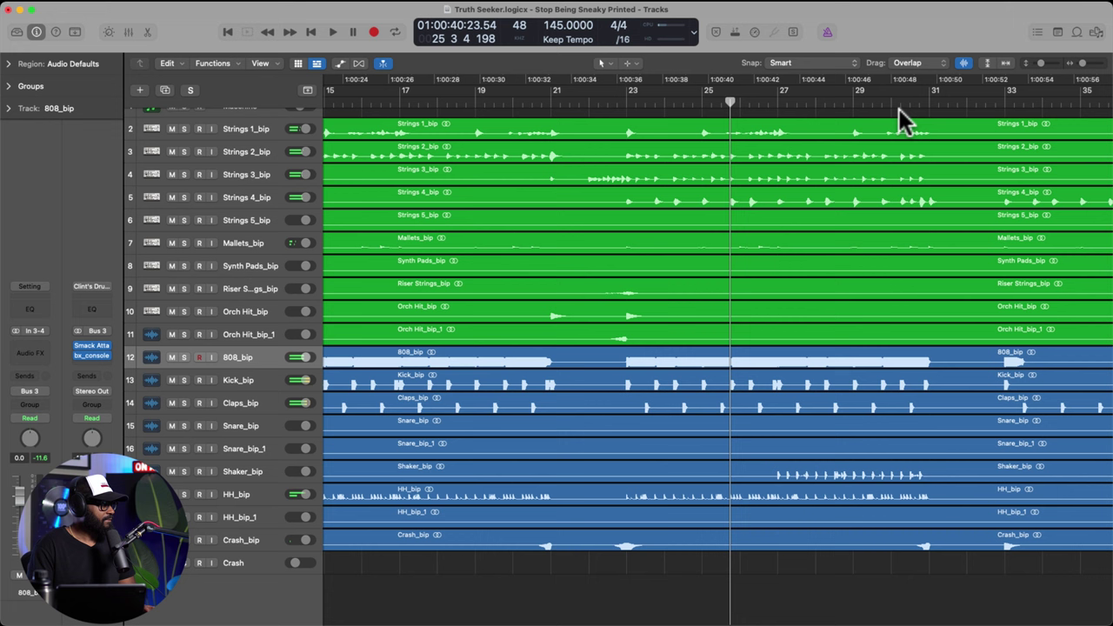
- Play from bar 31, then set the playhead back to about bar 30
left_click(929, 106)
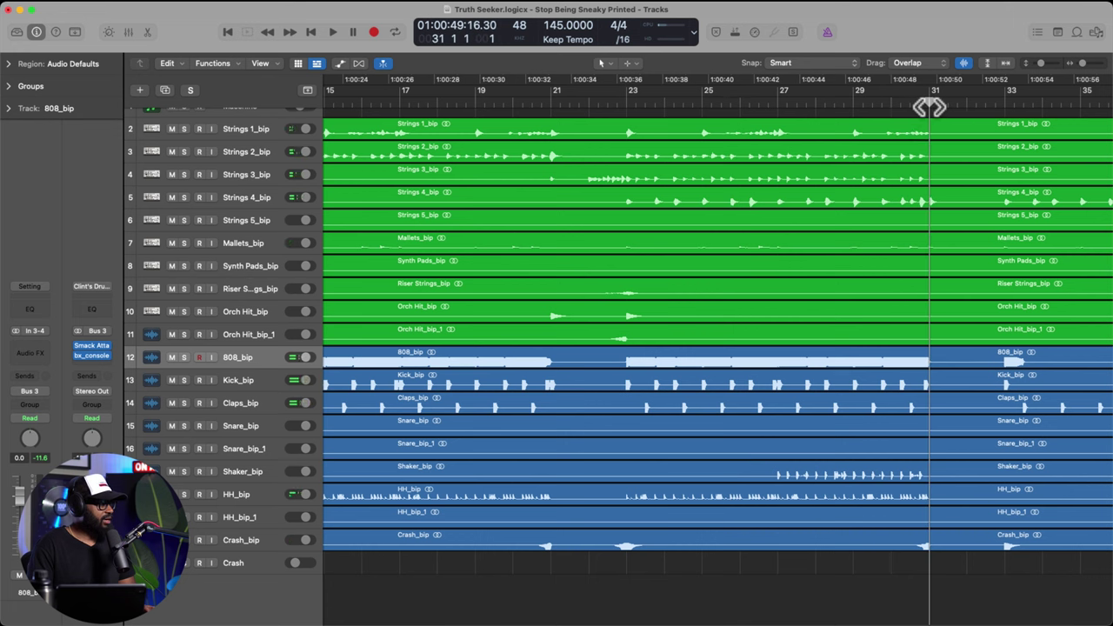
key("space")
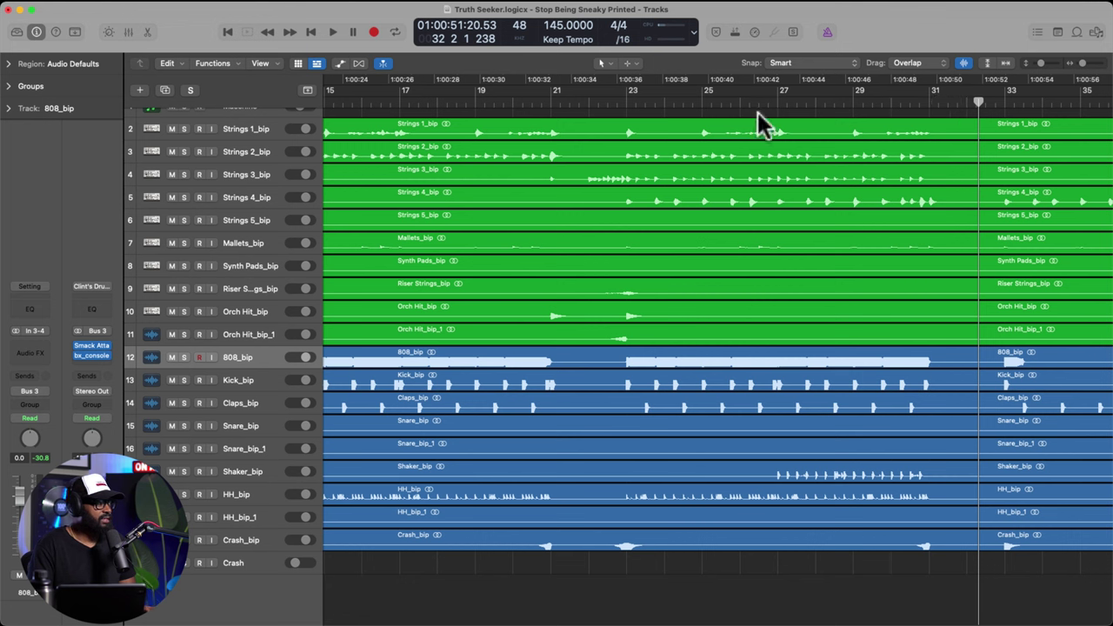
left_click(915, 104)
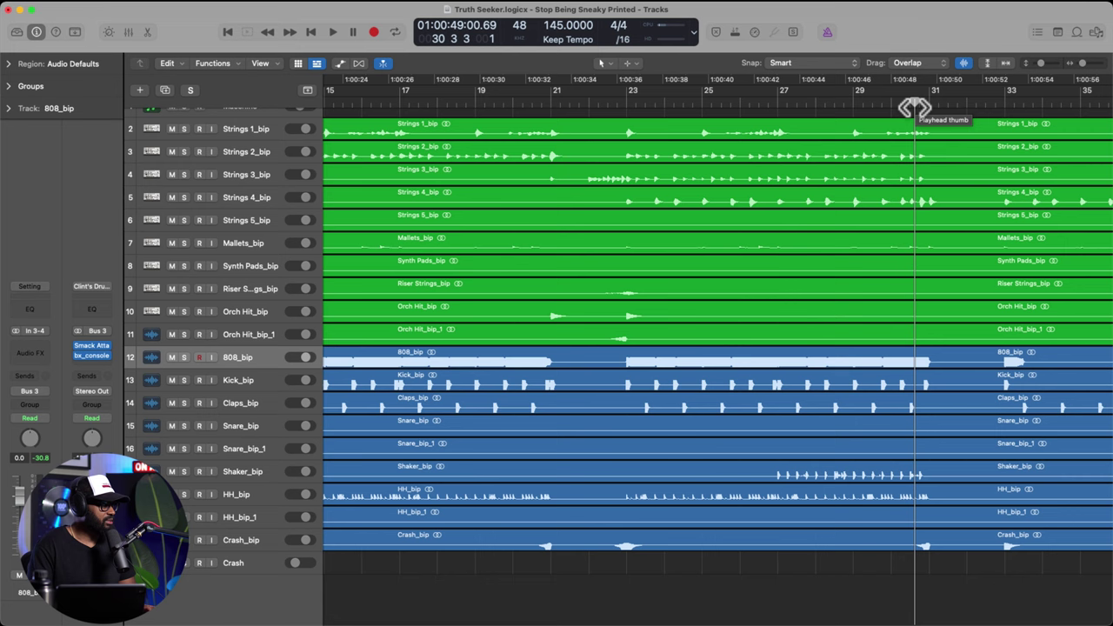
left_click(904, 106)
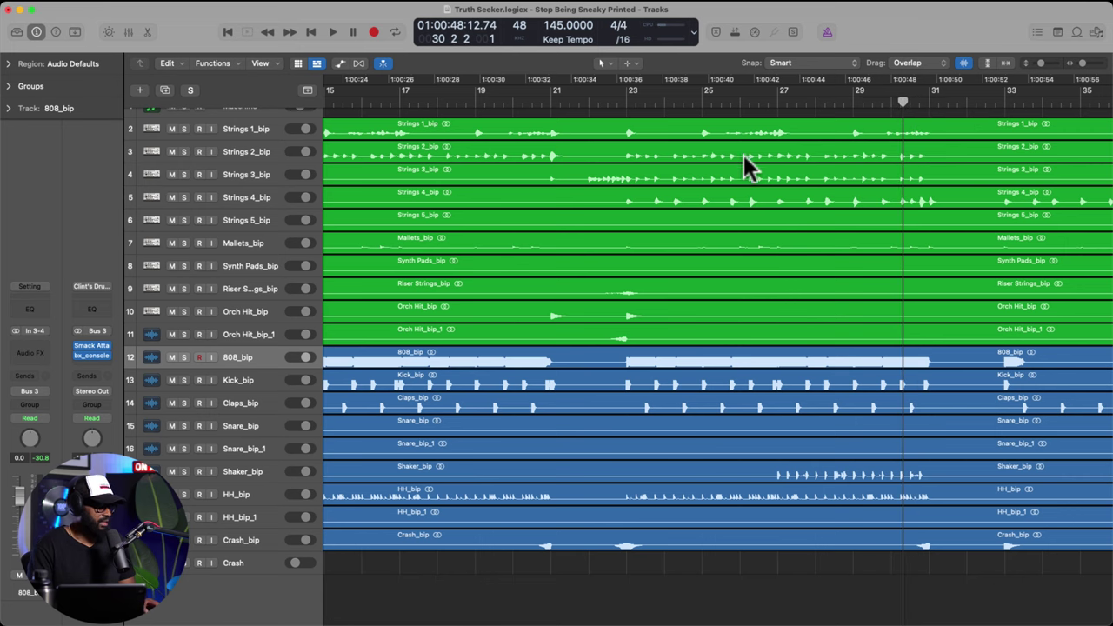
- Play from bar 13, stop, and return the playhead to bar 13
scroll(744, 155, "left", 10)
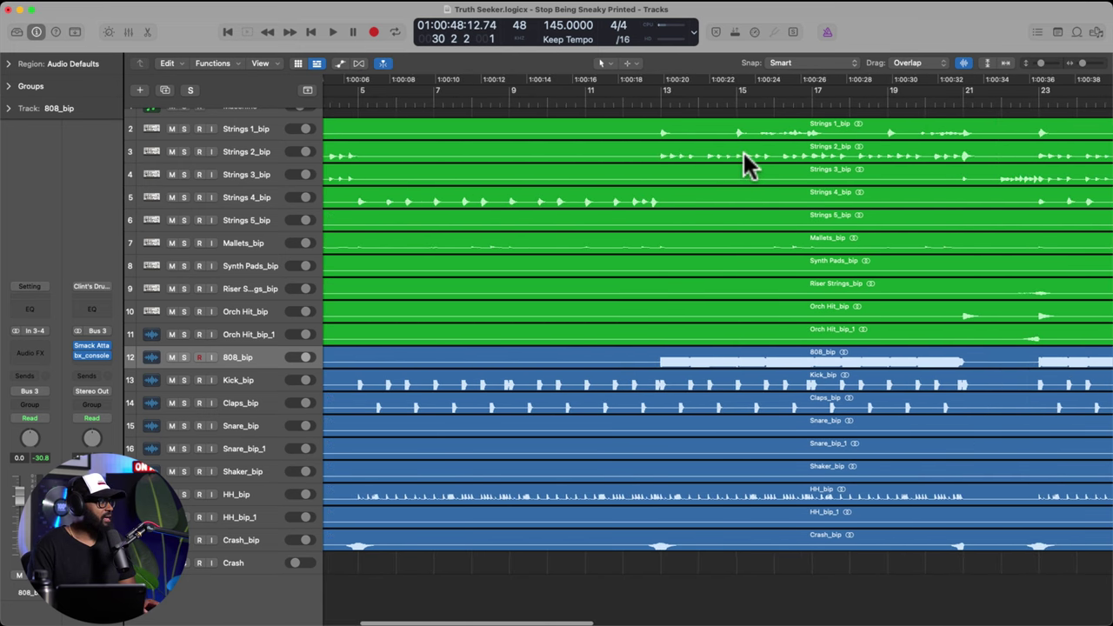
scroll(744, 157, "right", 2)
left_click(647, 102)
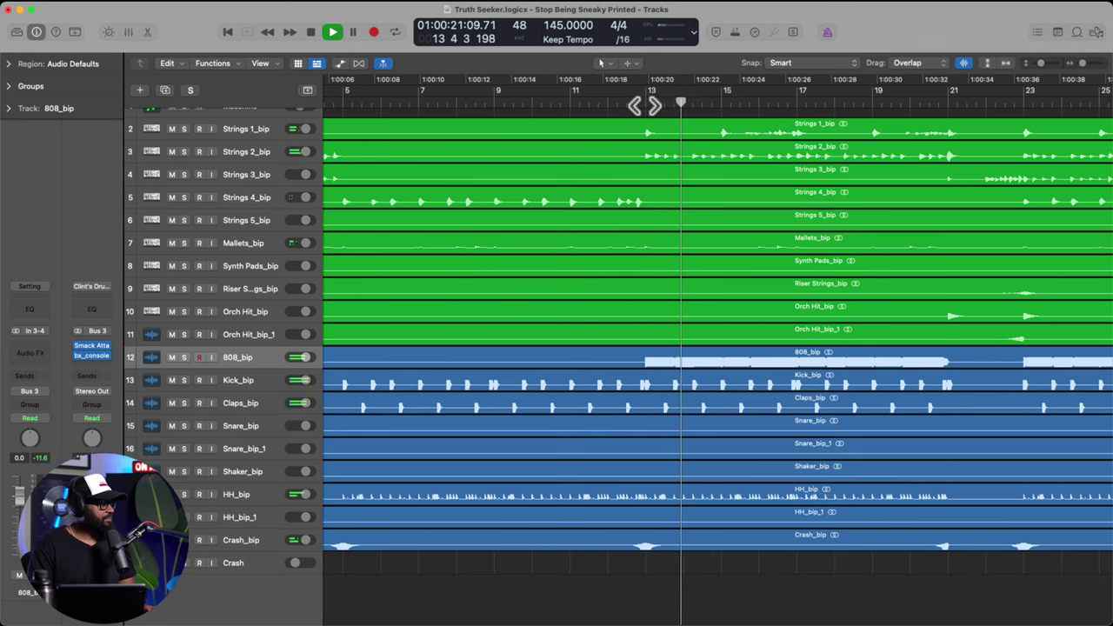
key("space")
left_click(644, 105)
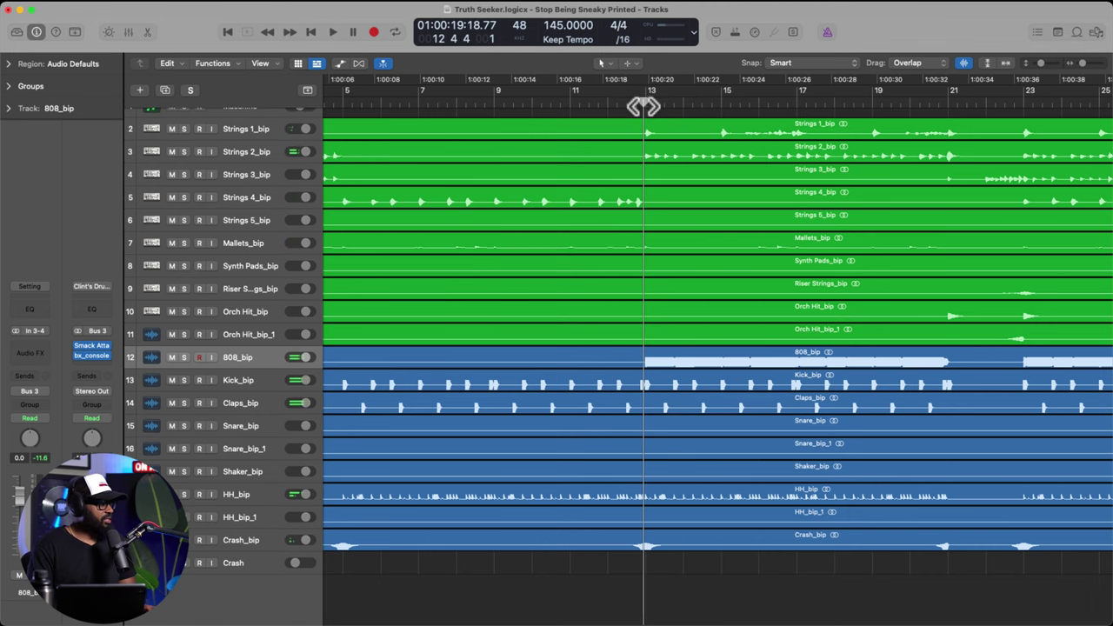
- Play from bar 5 and stop just after bar 6
scroll(711, 329, "left", 5)
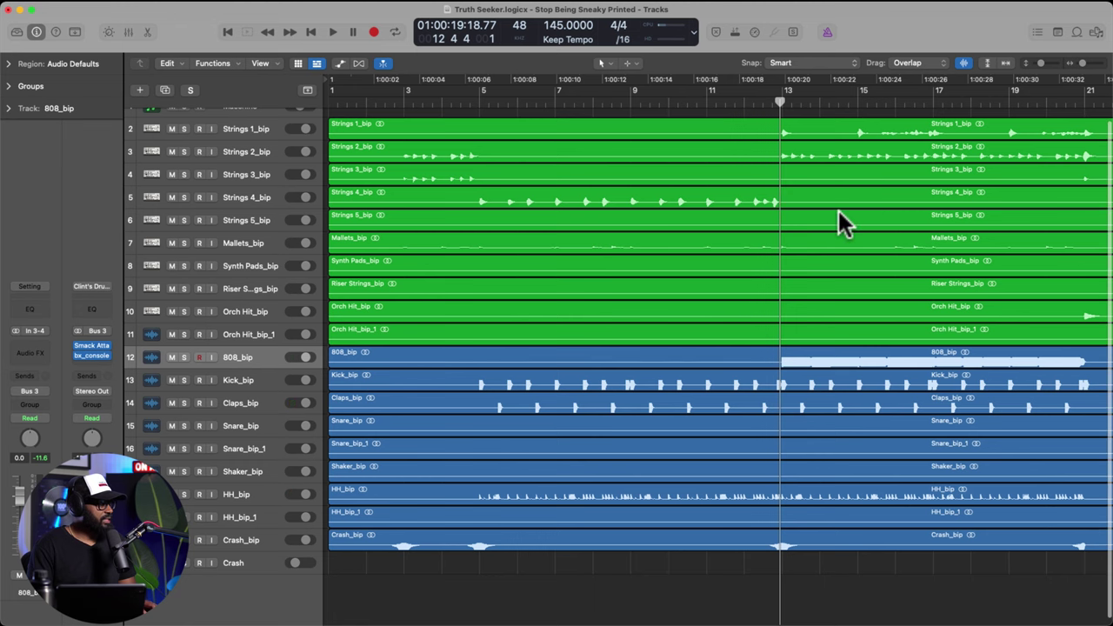
left_click(479, 105)
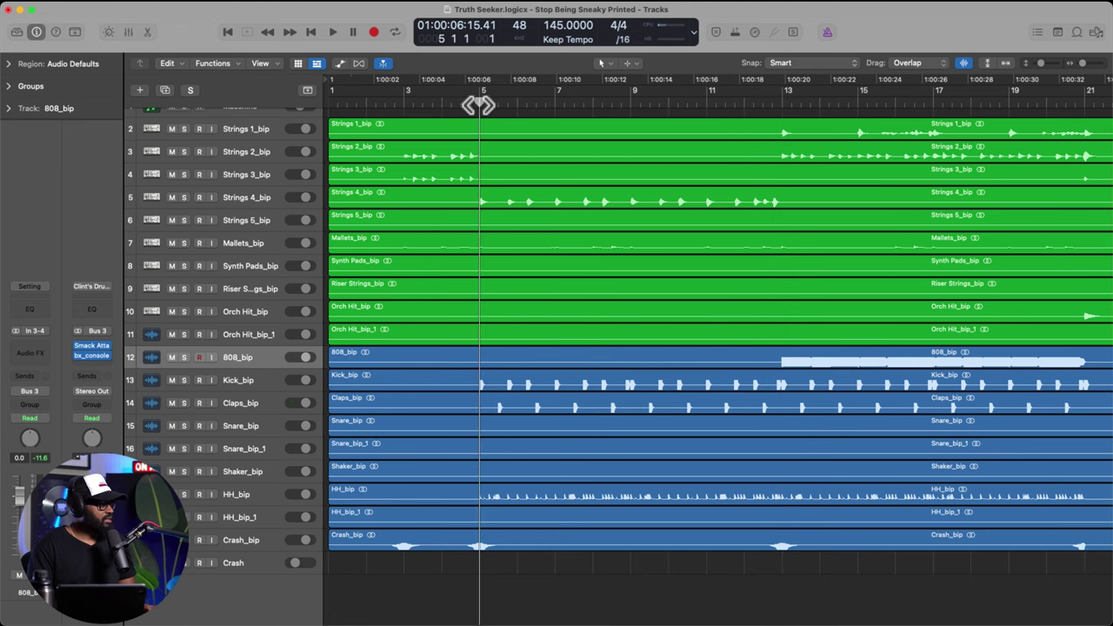
key("space")
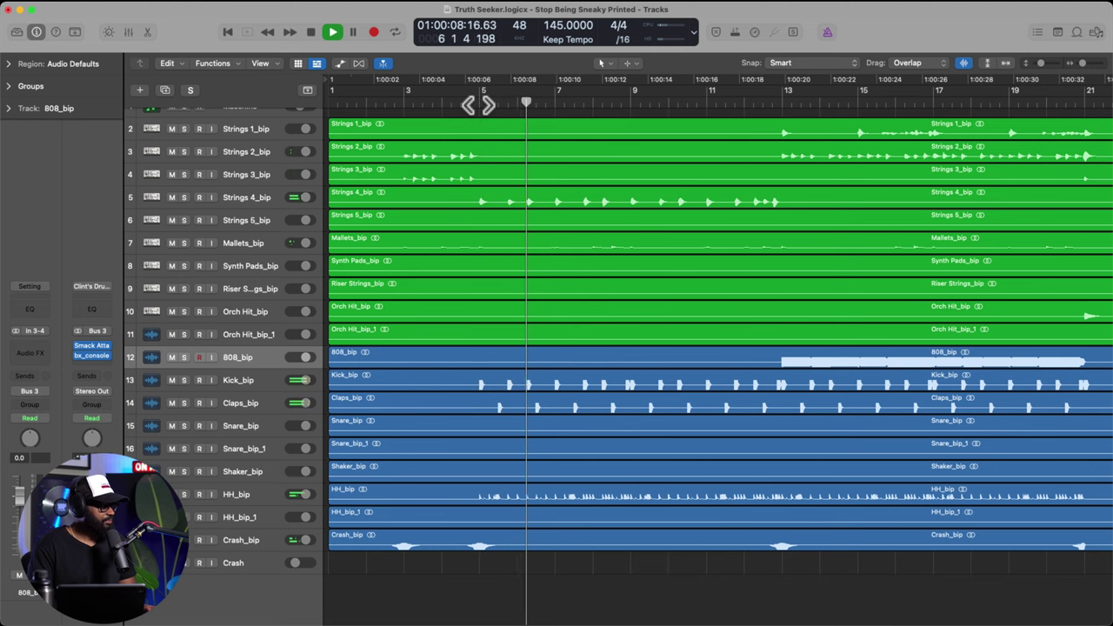
key("space")
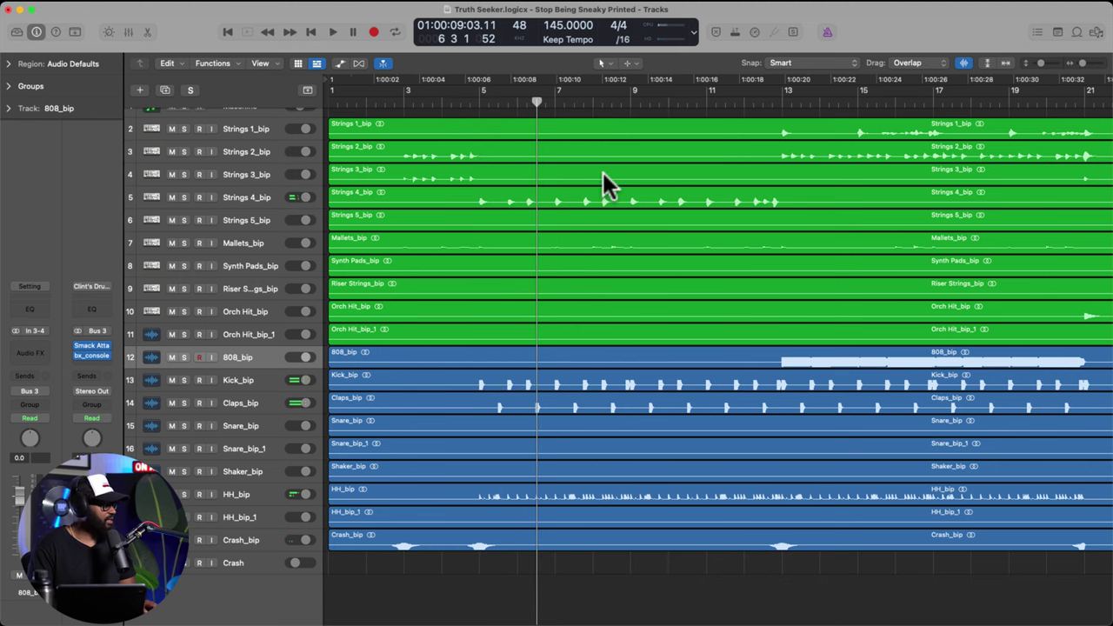
scroll(603, 174, "right", 10)
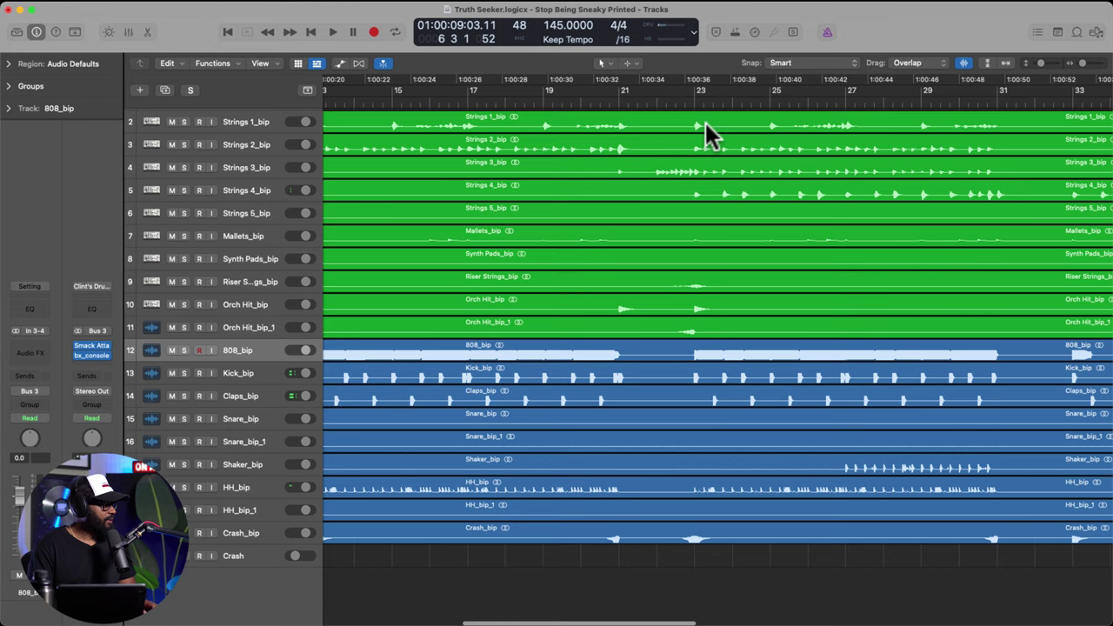
scroll(706, 124, "right", 5)
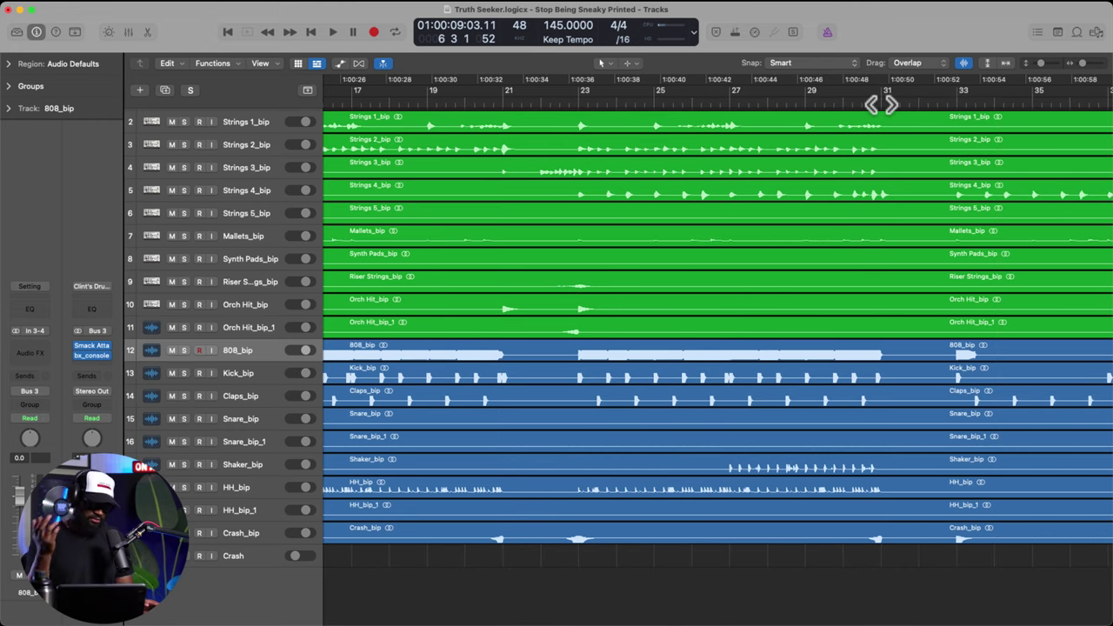
- Set the playhead just after bar 32 and play on past bar 52 into the full drums
scroll(985, 168, "right", 5)
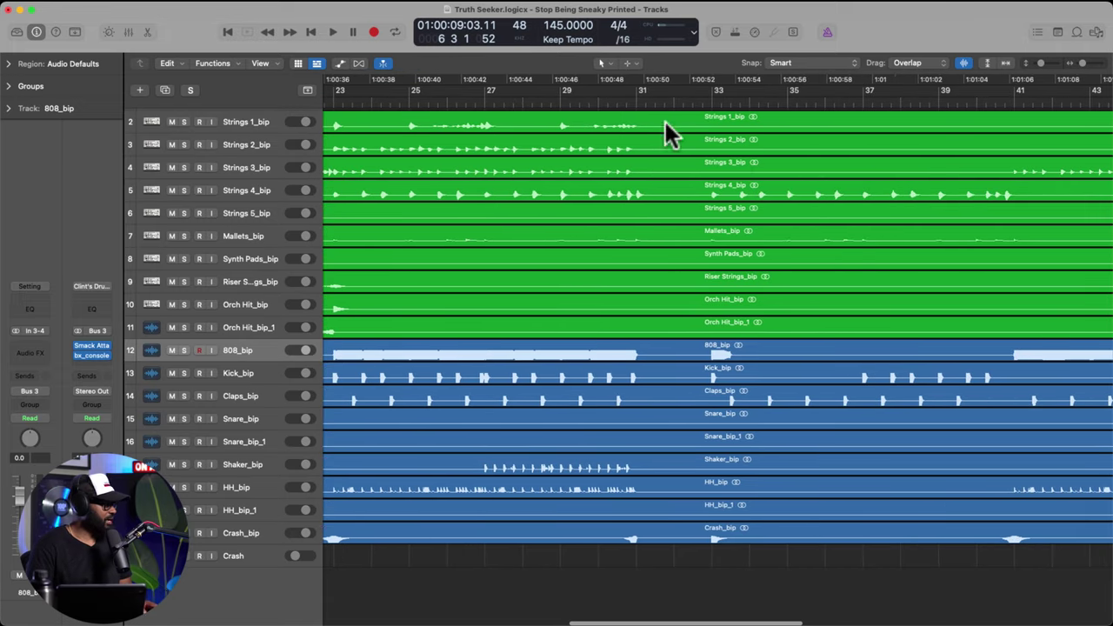
left_click_drag(689, 105, 666, 105)
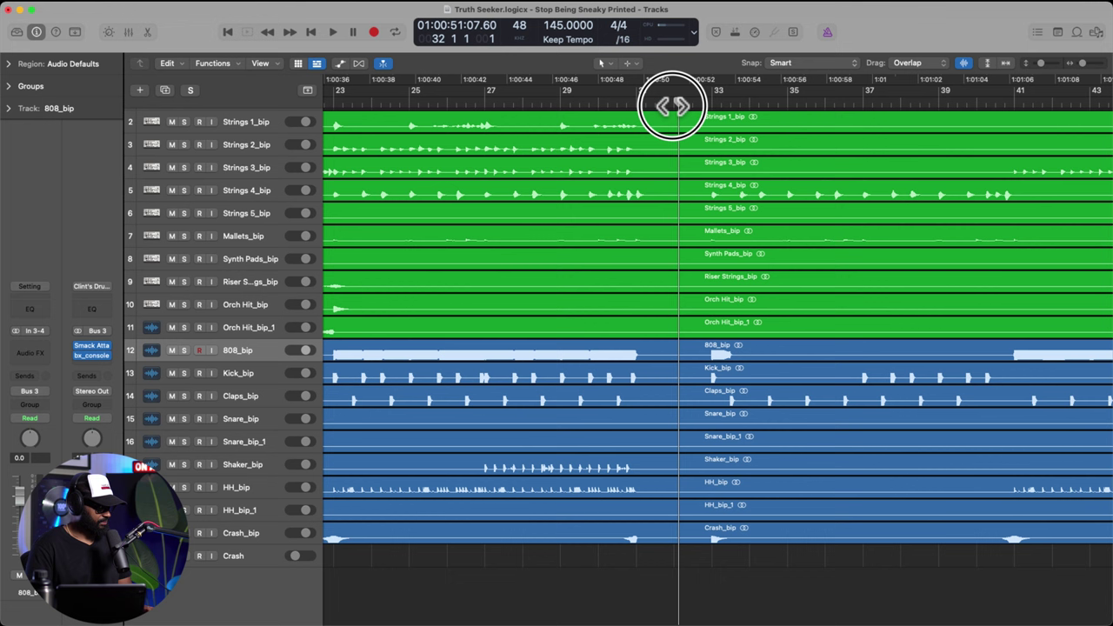
key("space")
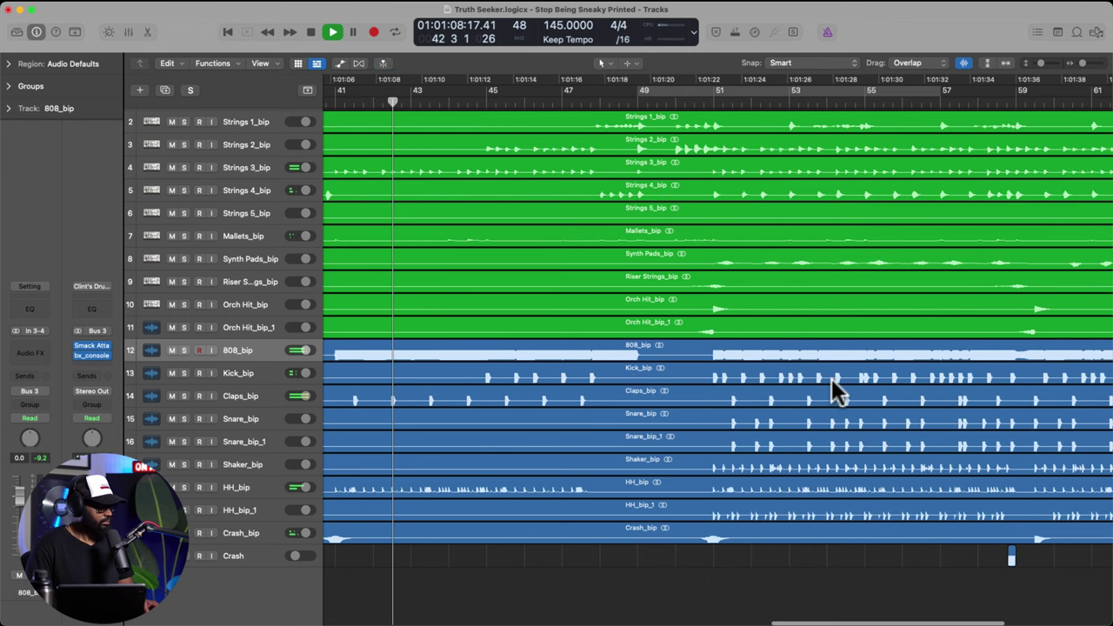
scroll(831, 379, "left", 3)
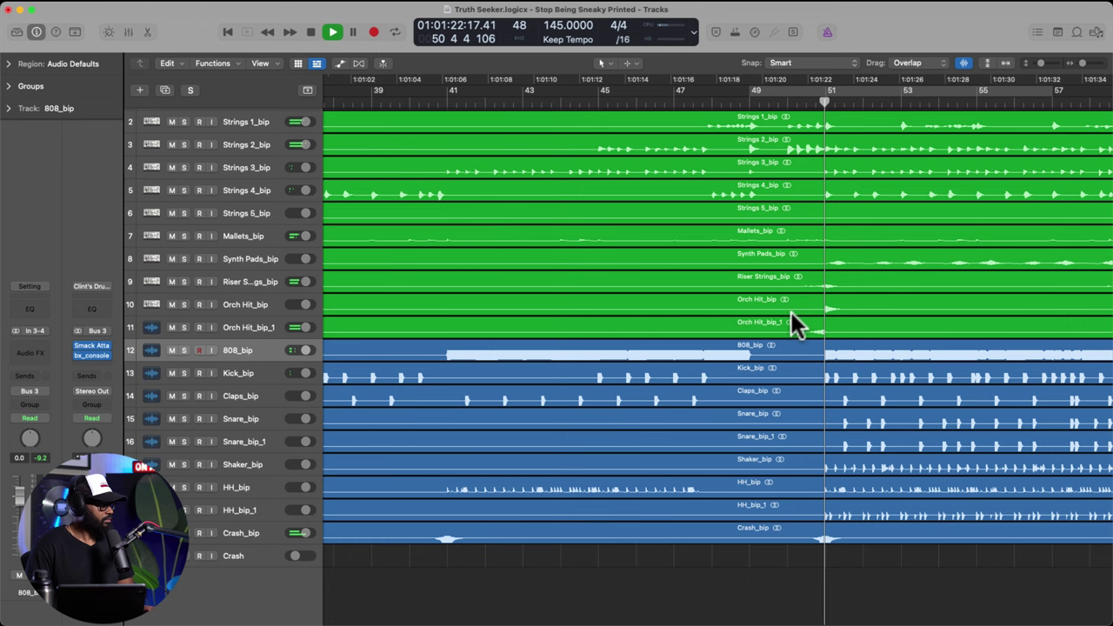
scroll(788, 303, "right", 5)
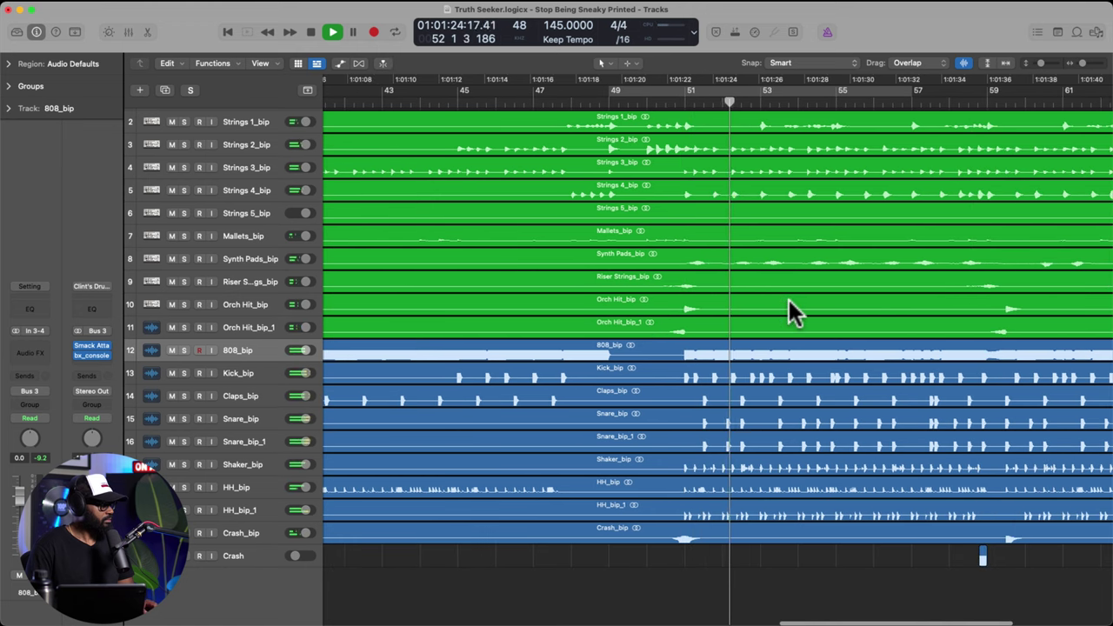
- Stop near bar 53 and replay from bar 48 twice, running on to about bar 60
key("space")
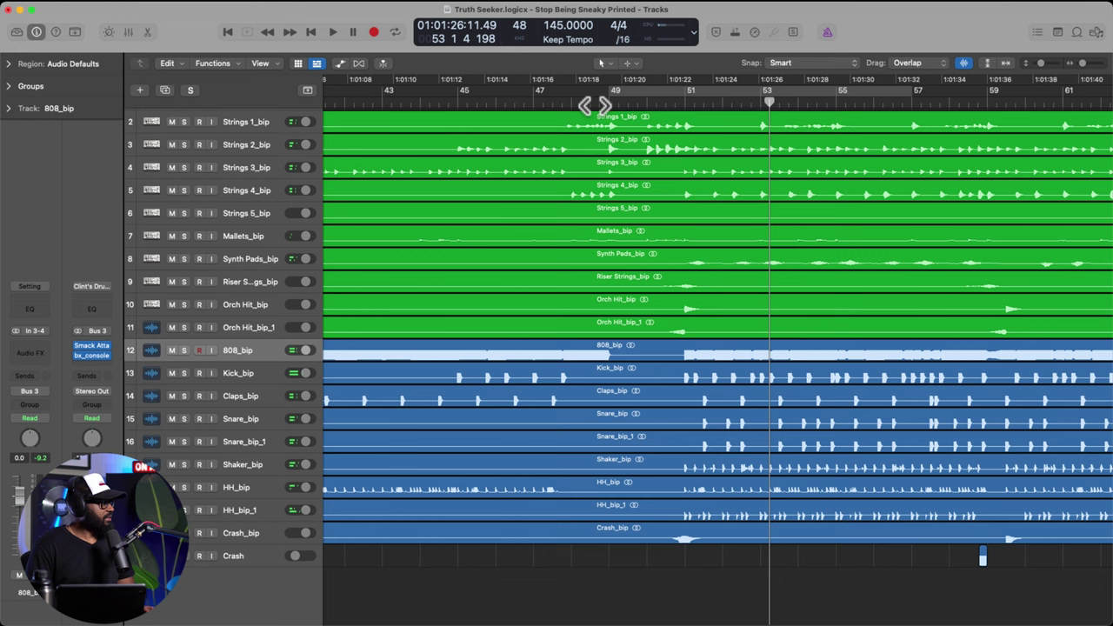
left_click(563, 102)
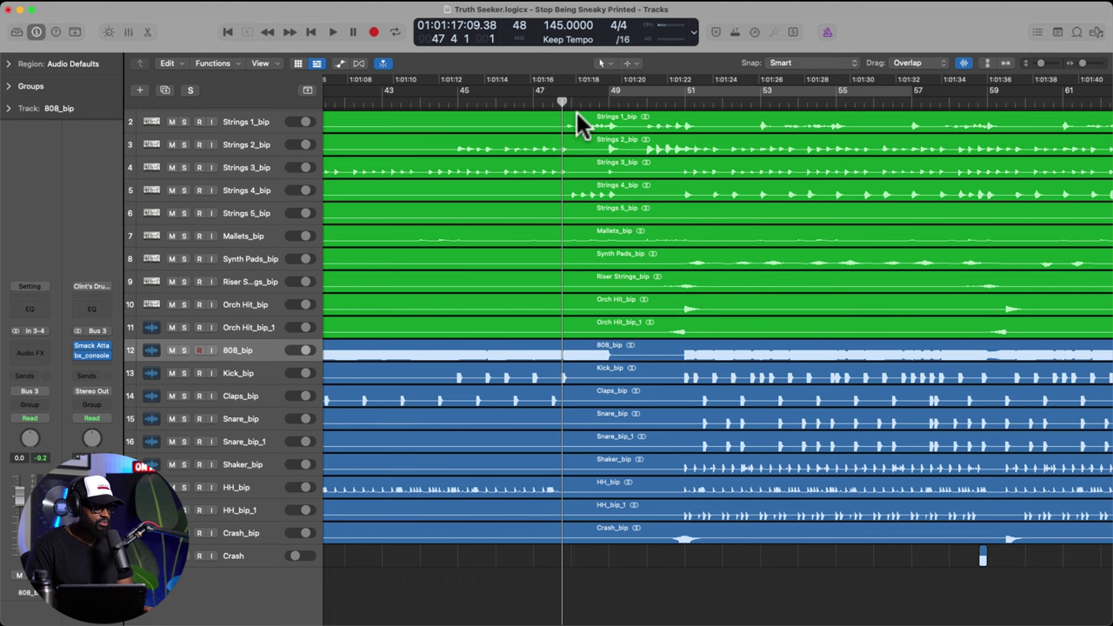
key("space")
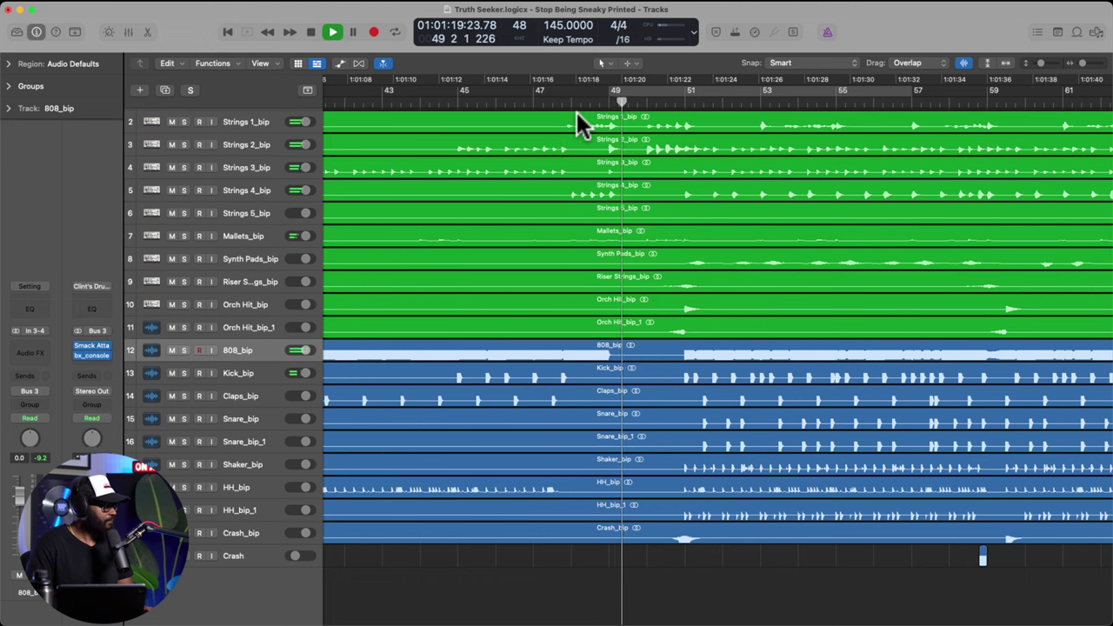
key("space")
left_click(567, 106)
left_click_drag(567, 106, 570, 107)
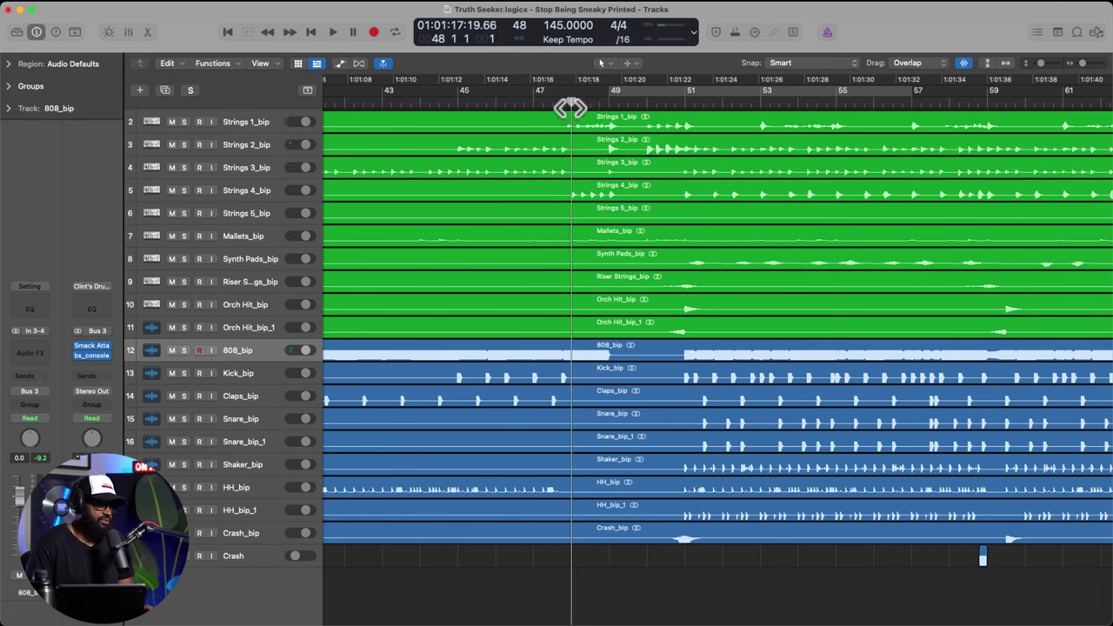
key("space")
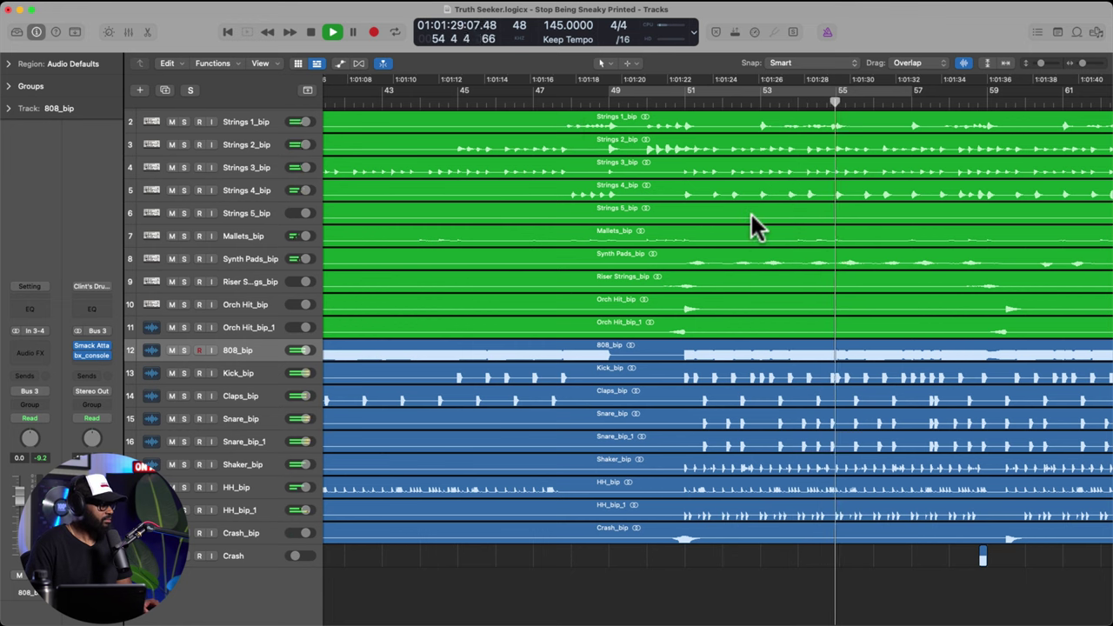
scroll(752, 213, "right", 10)
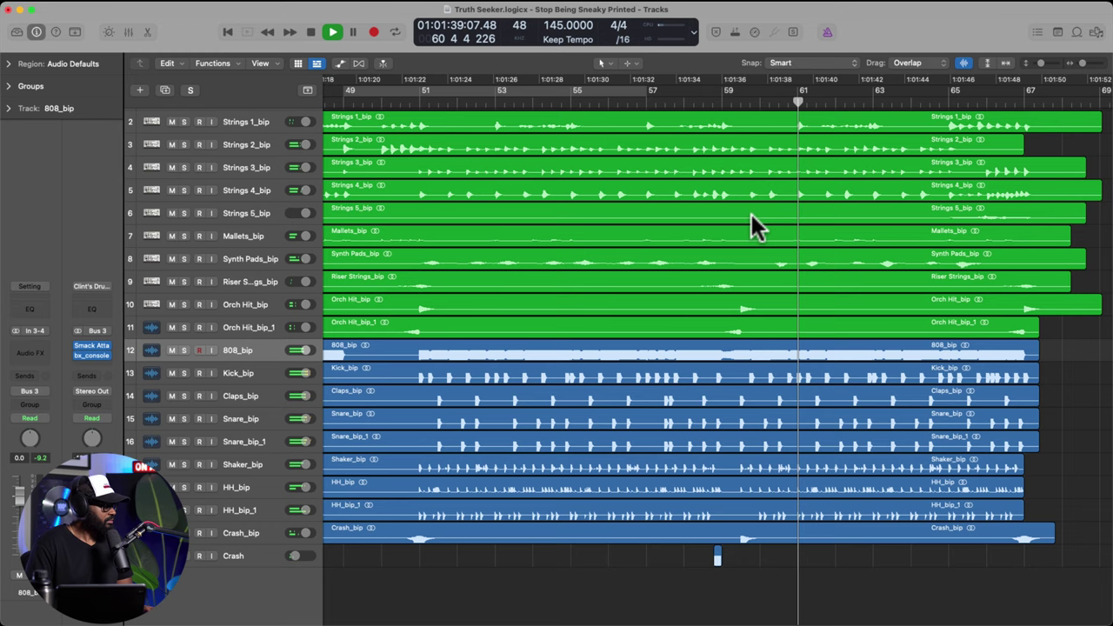
- Stop playback and place the playhead at bar 50
scroll(739, 217, "up", 1)
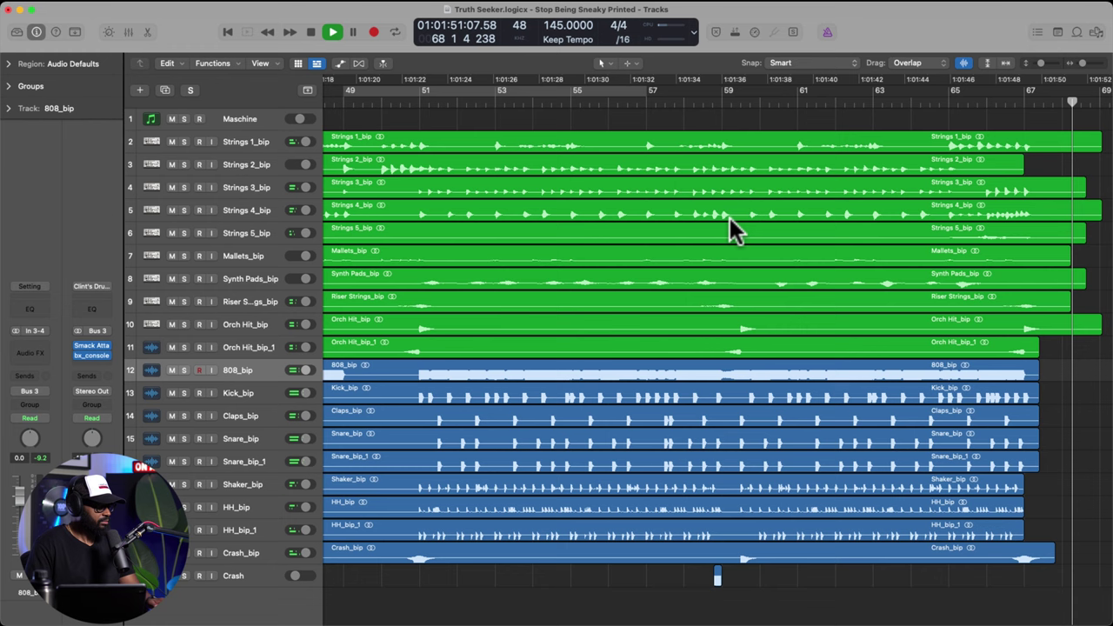
key("space")
scroll(754, 267, "left", 5)
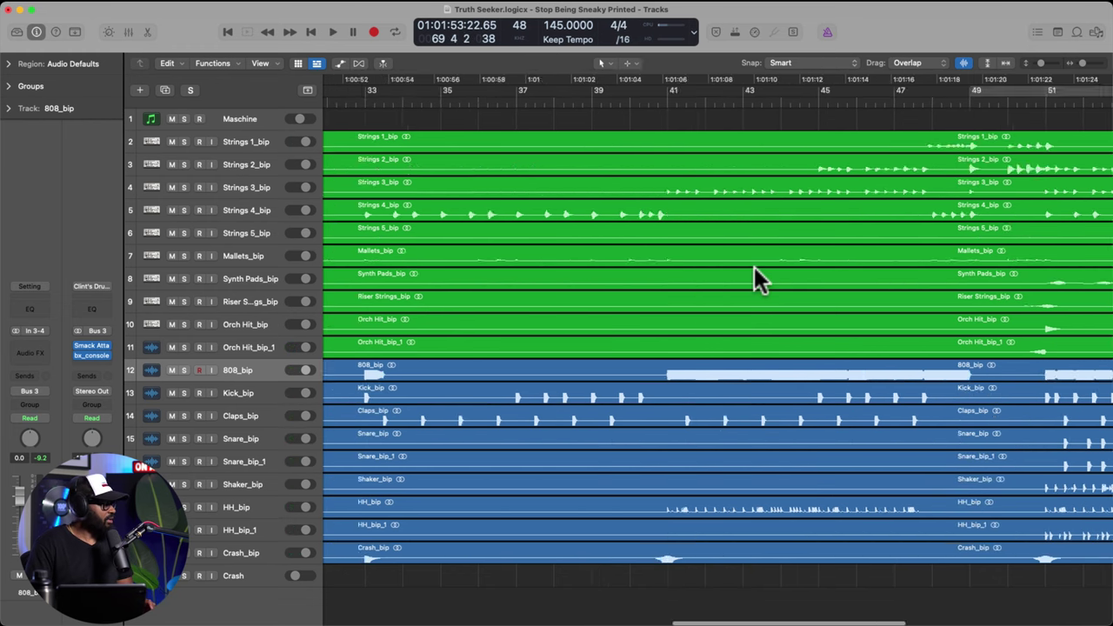
scroll(754, 267, "right", 2)
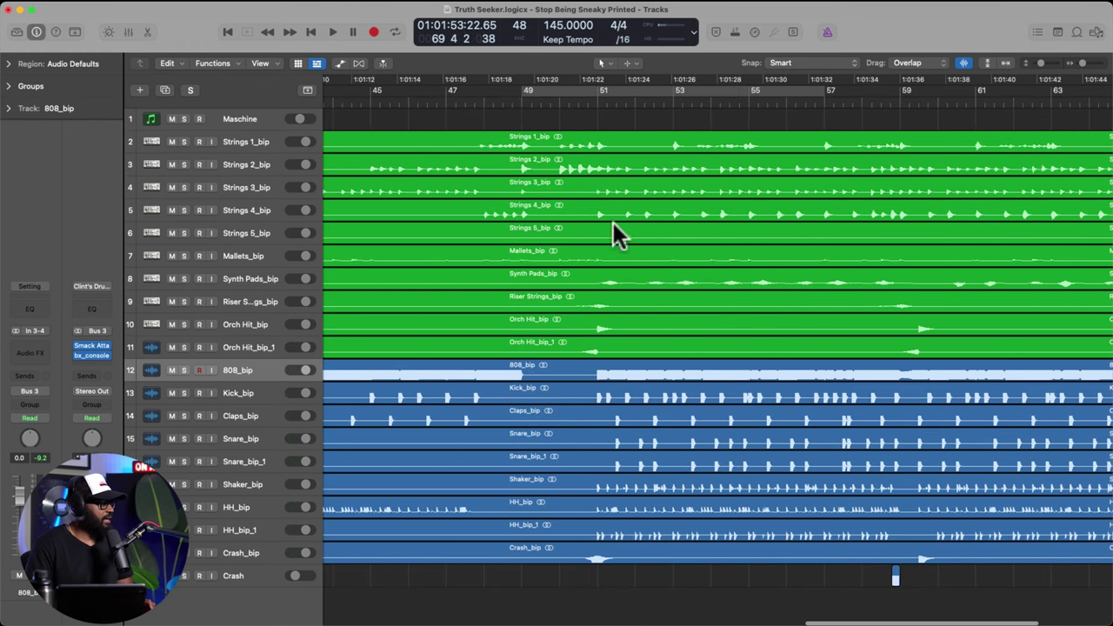
left_click(593, 101)
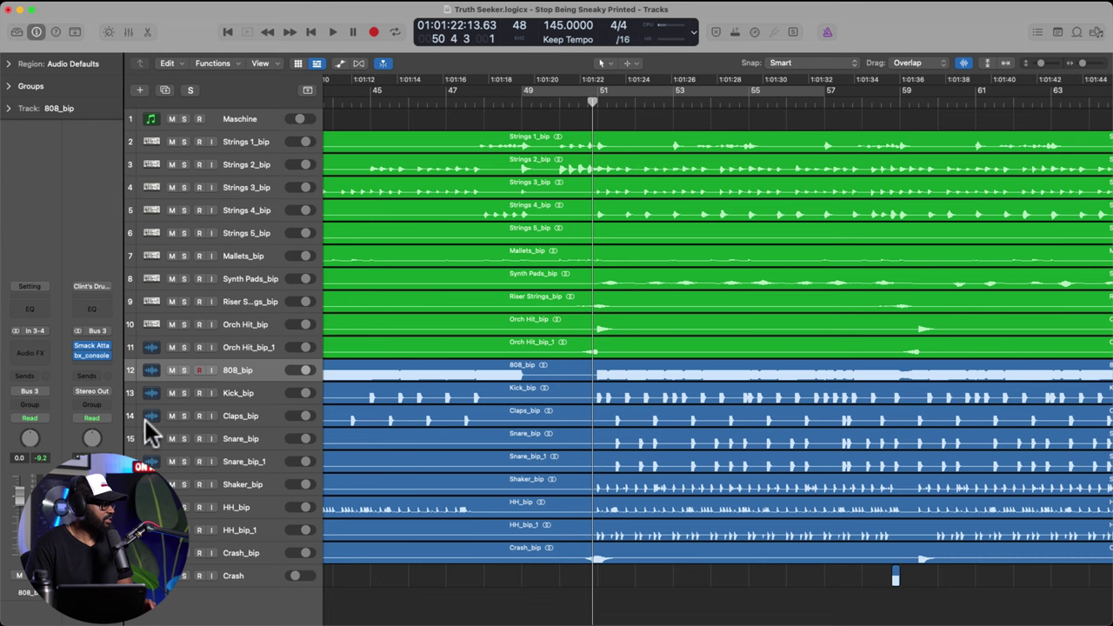
- Solo Synth Pads_bip, play it briefly, then stop and unsolo it
left_click(183, 278)
key("space")
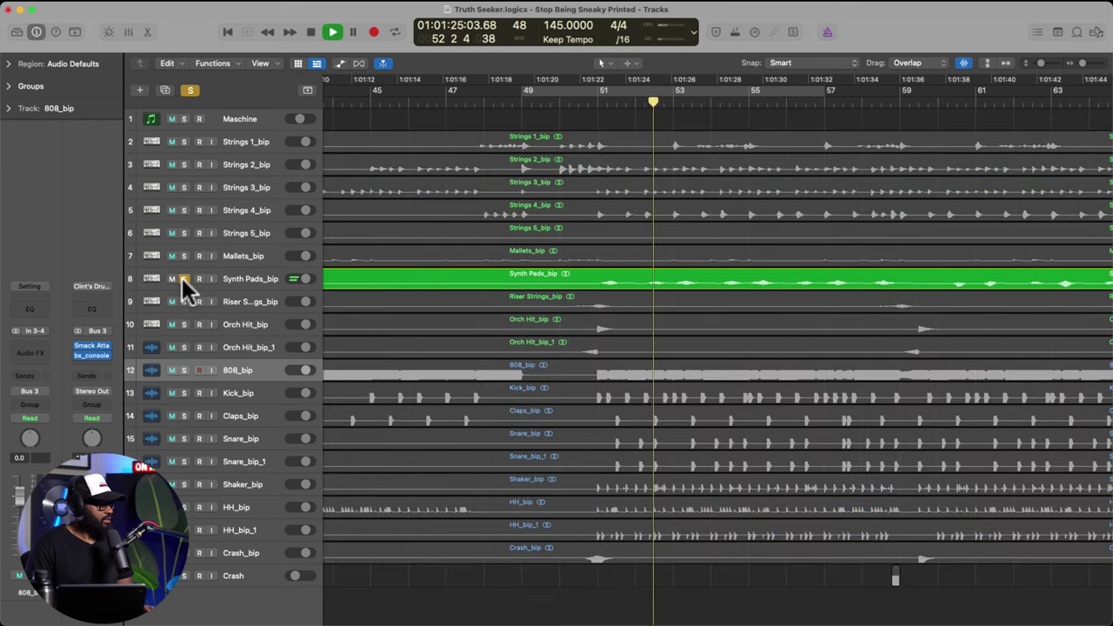
key("space")
left_click(183, 278)
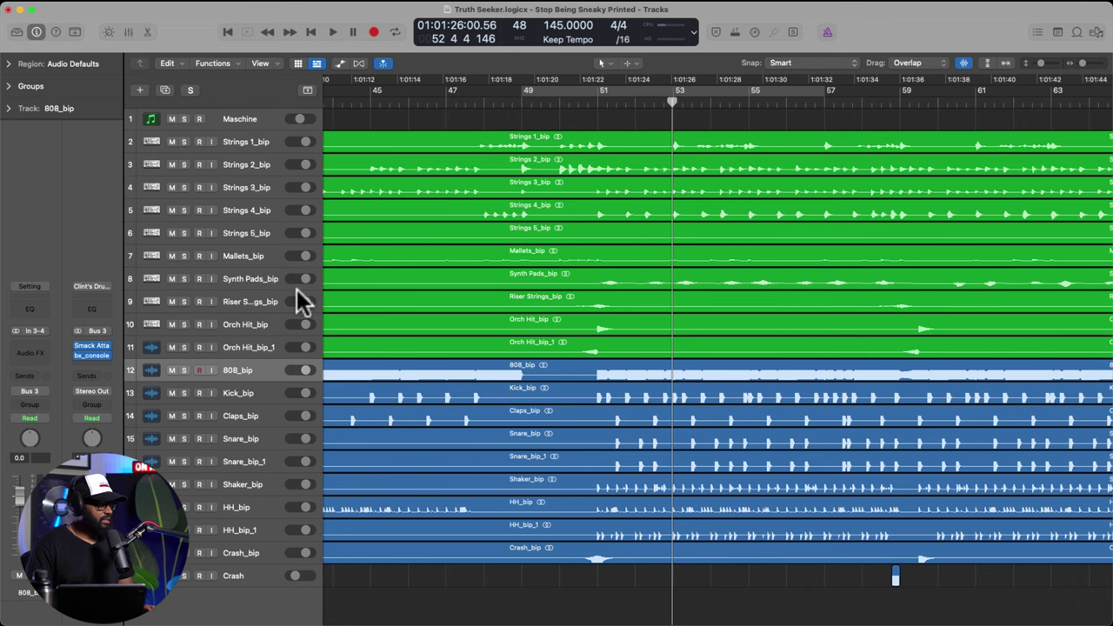
- Set the playhead to around bar 58 and play the ending through to bar 68
scroll(570, 352, "left", 5)
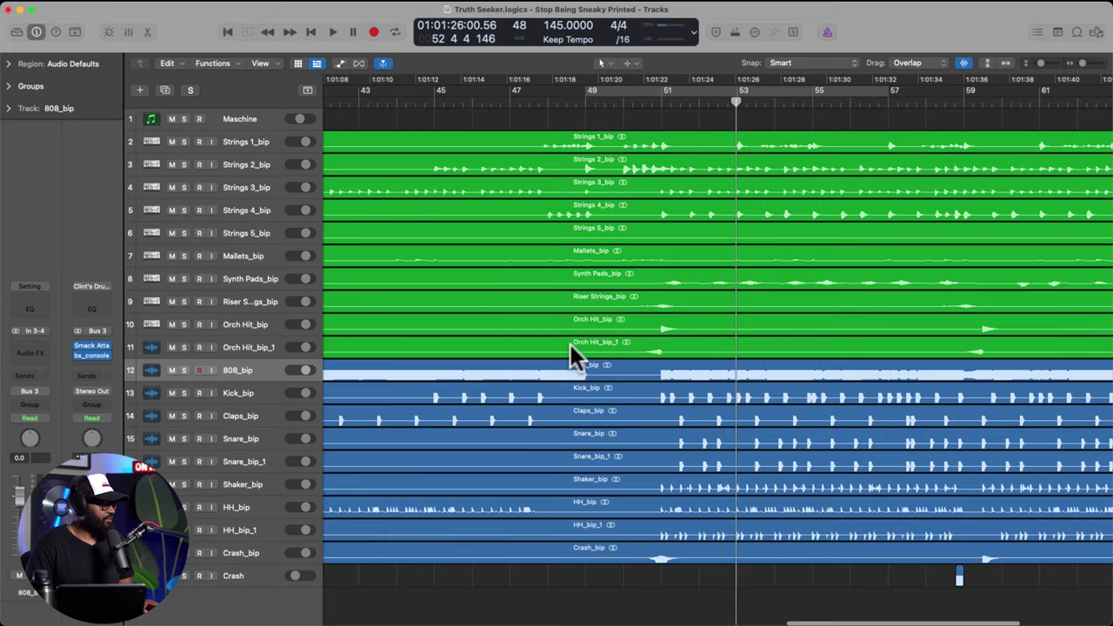
scroll(782, 261, "right", 8)
scroll(899, 151, "right", 4)
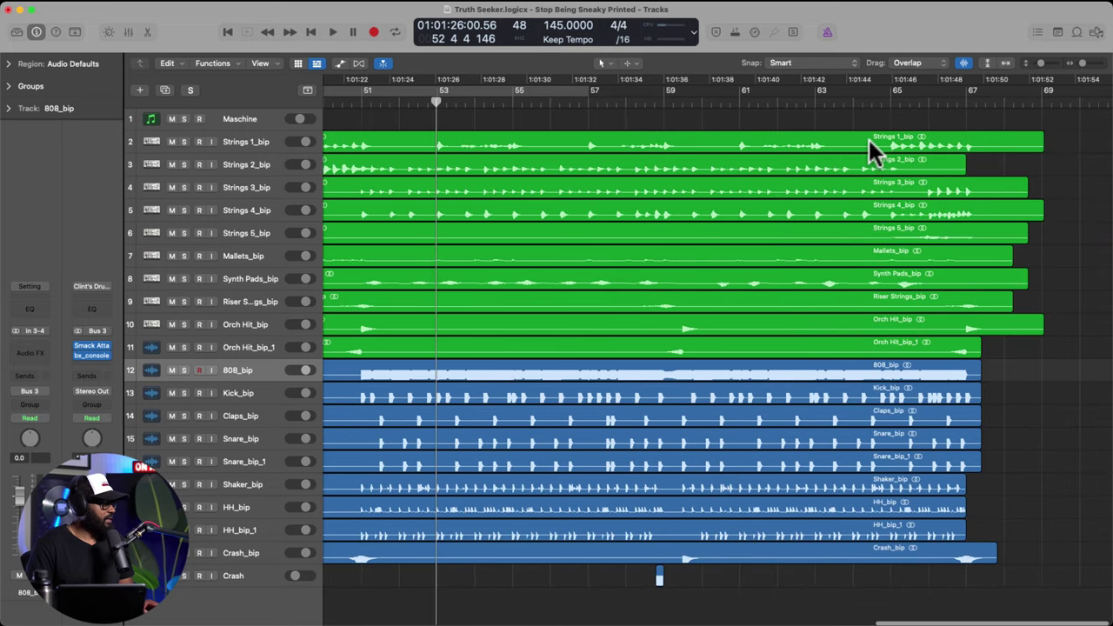
scroll(868, 137, "left", 2)
scroll(868, 137, "right", 2)
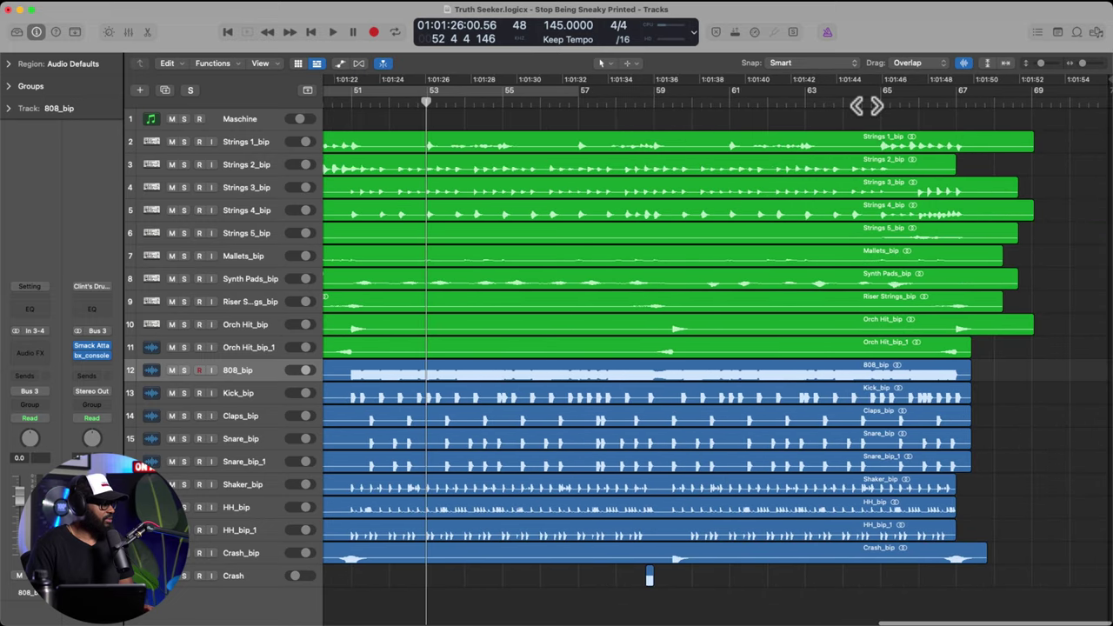
left_click(867, 106)
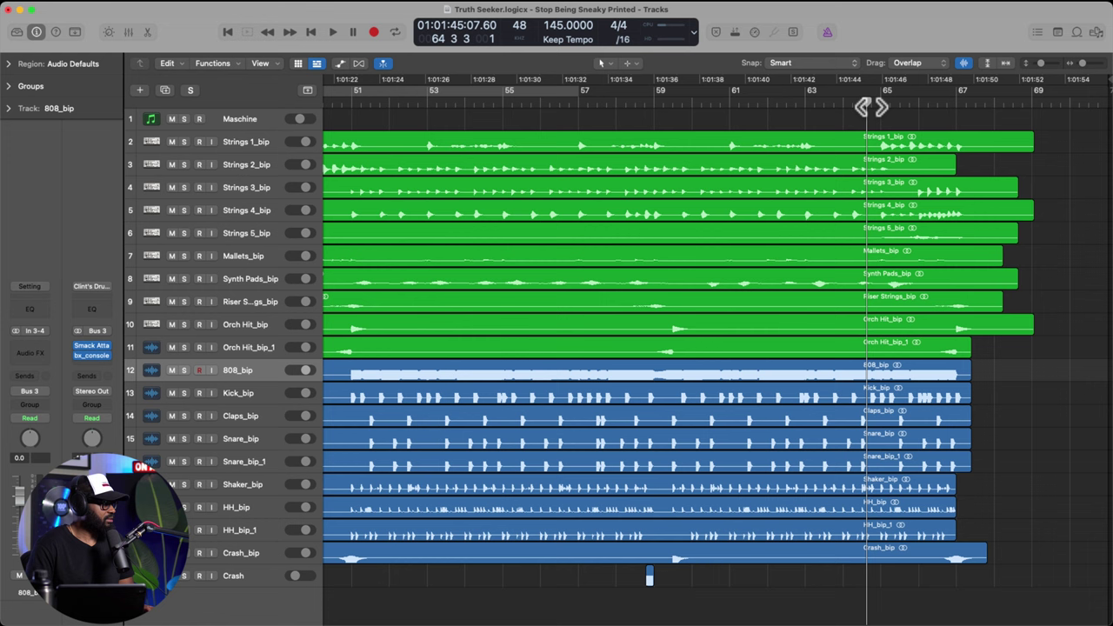
left_click(633, 104)
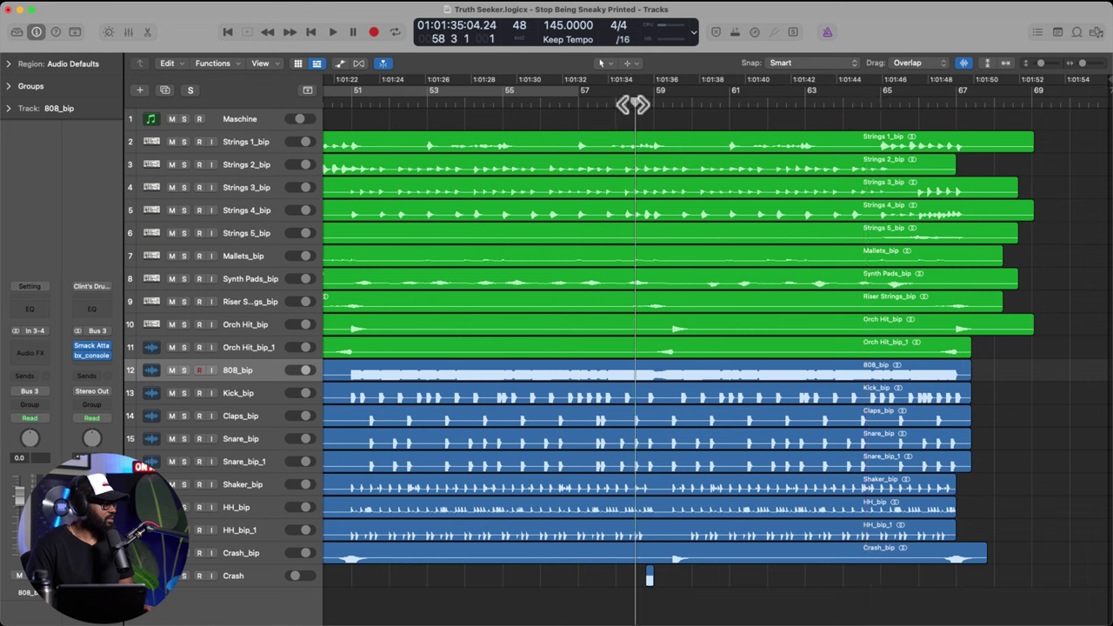
key("space")
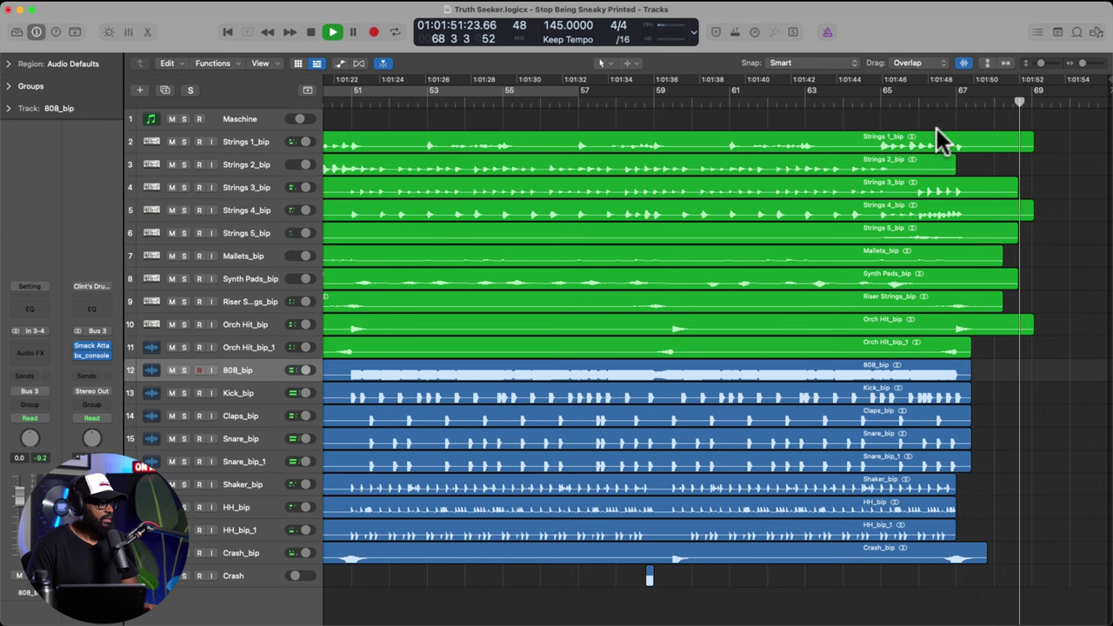
- Stop playback at the song's end and return the playhead to bar 1
key("space")
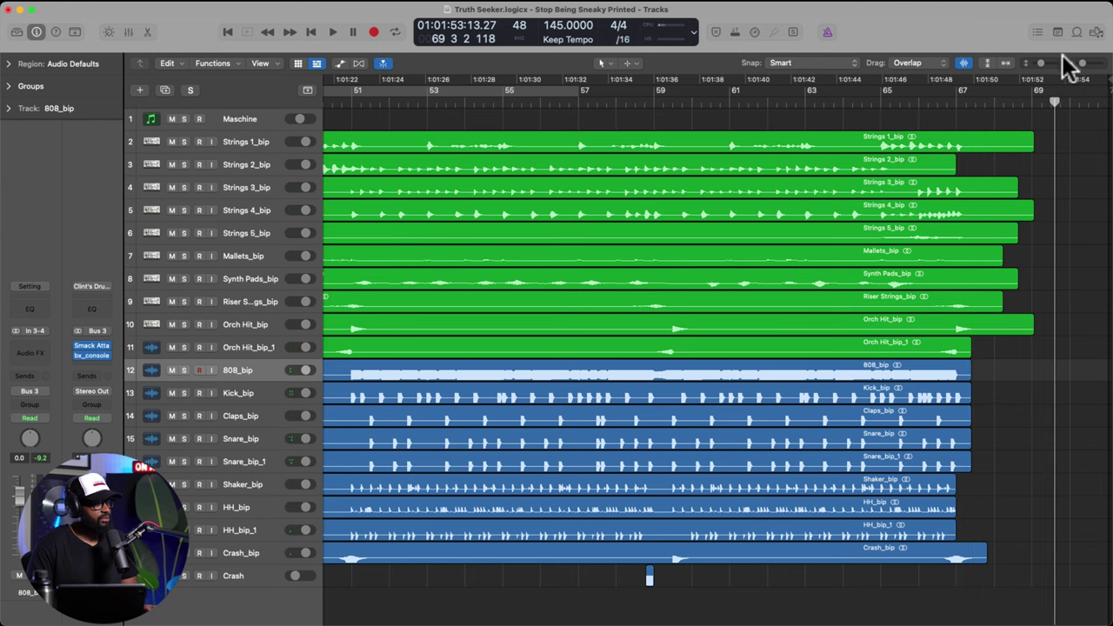
scroll(1007, 121, "left", 5)
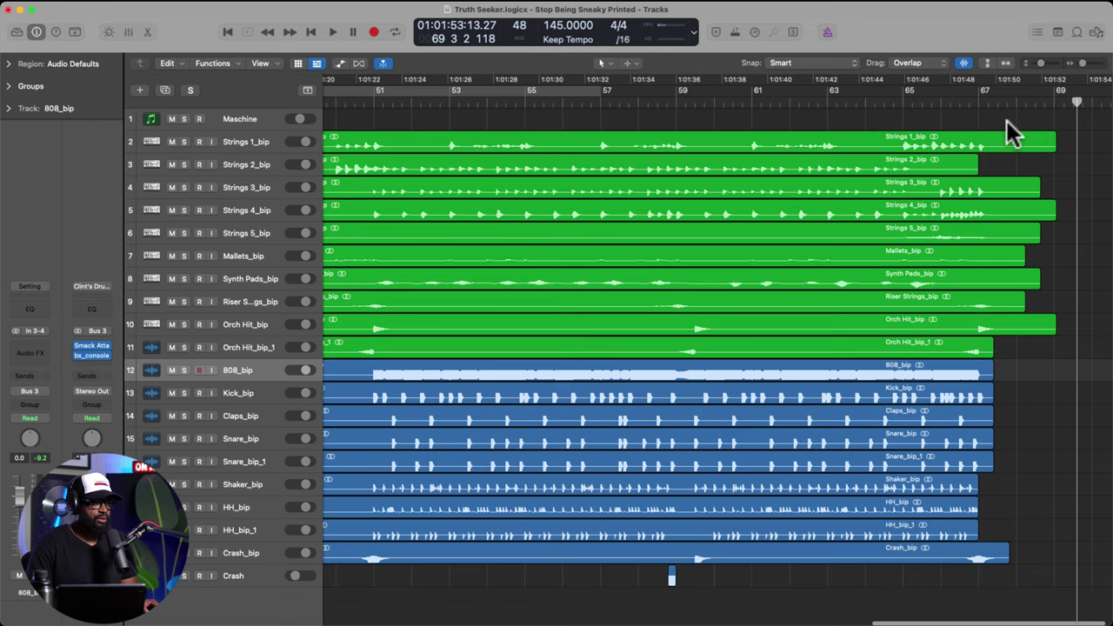
scroll(1006, 120, "left", 5)
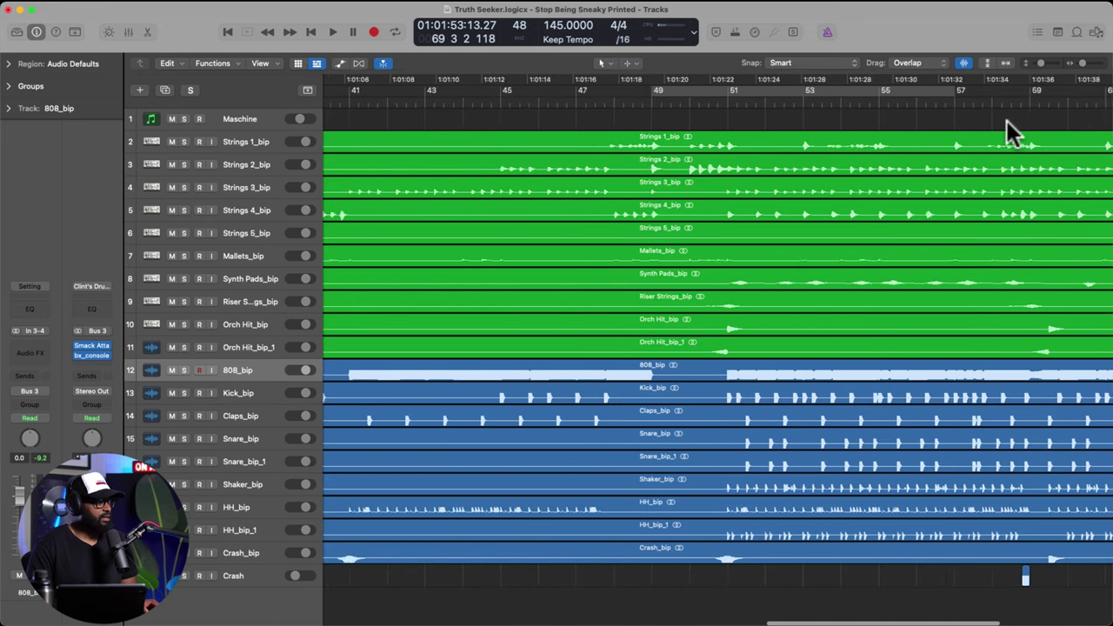
scroll(1006, 121, "right", 3)
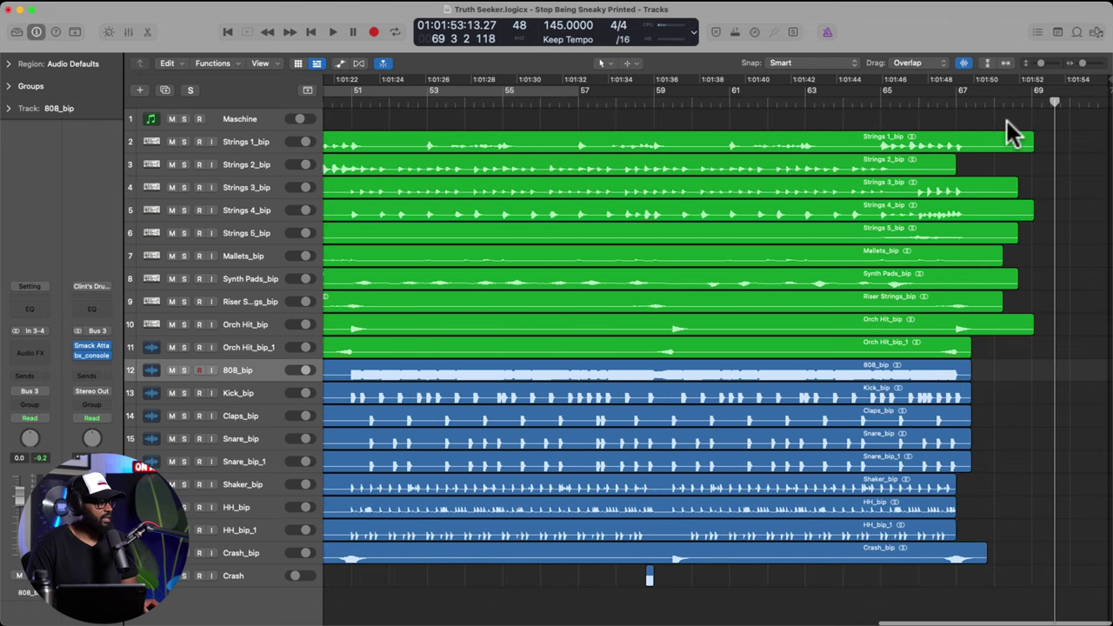
scroll(1007, 121, "left", 15)
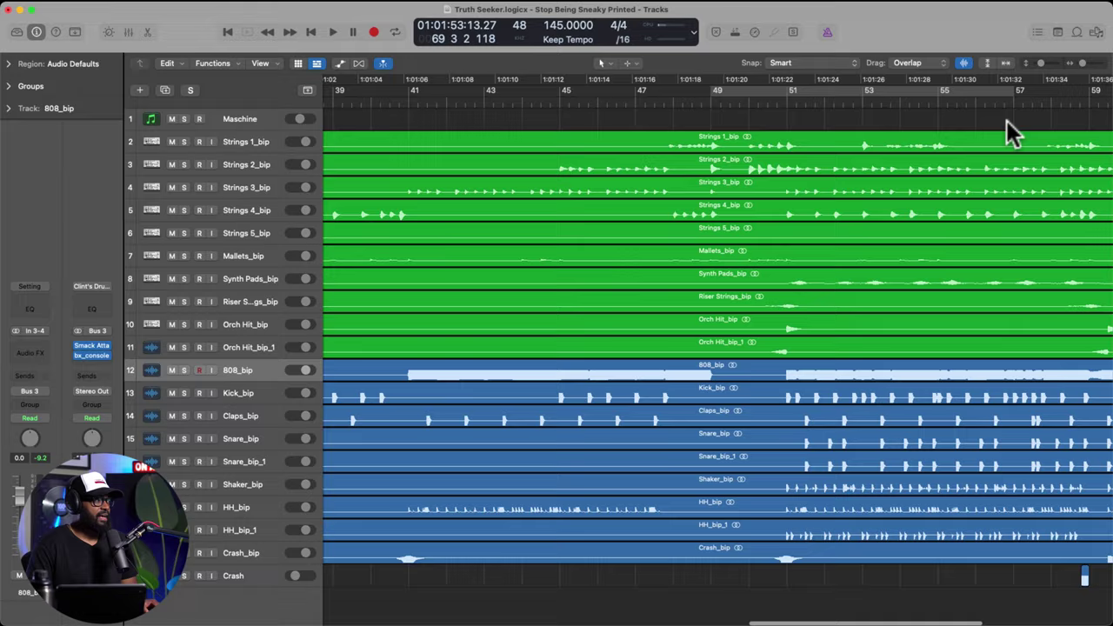
scroll(1007, 120, "right", 7)
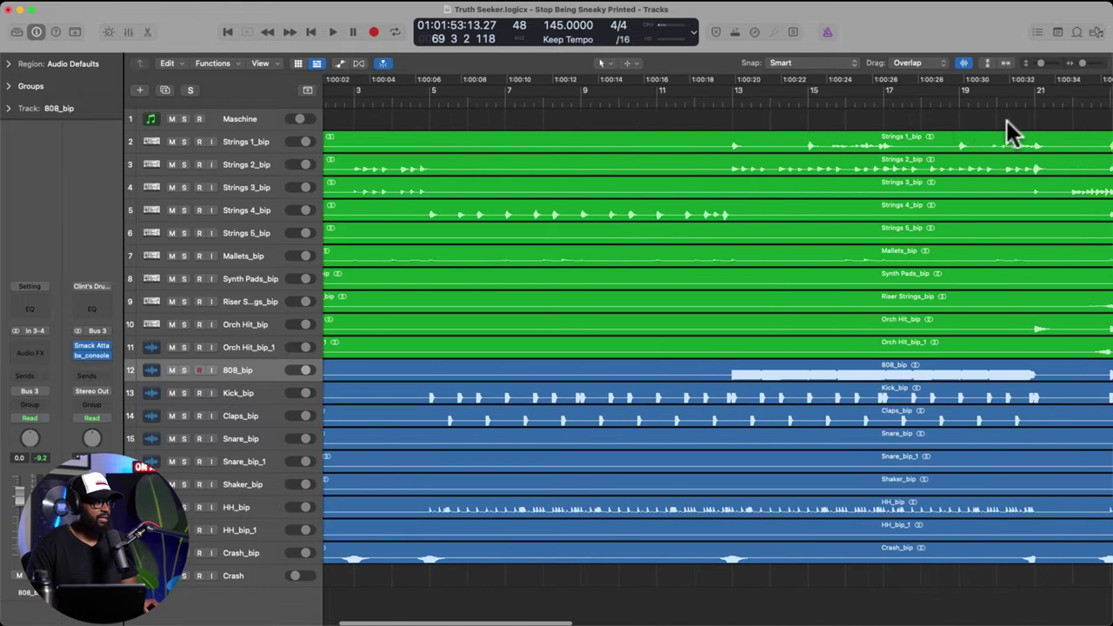
scroll(1006, 121, "right", 10)
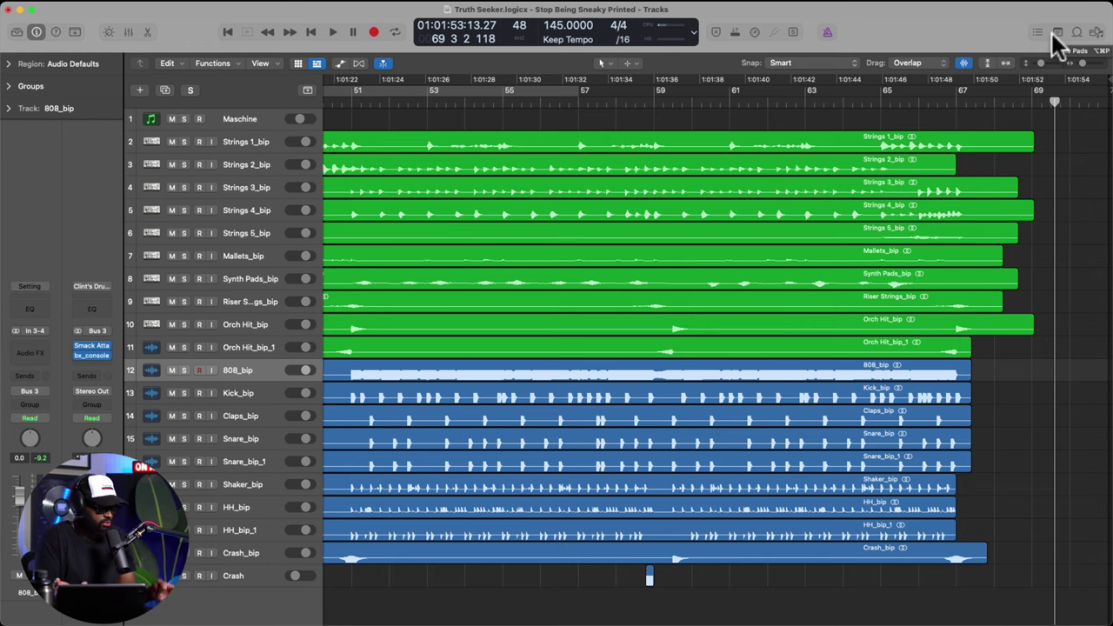
scroll(985, 184, "left", 10)
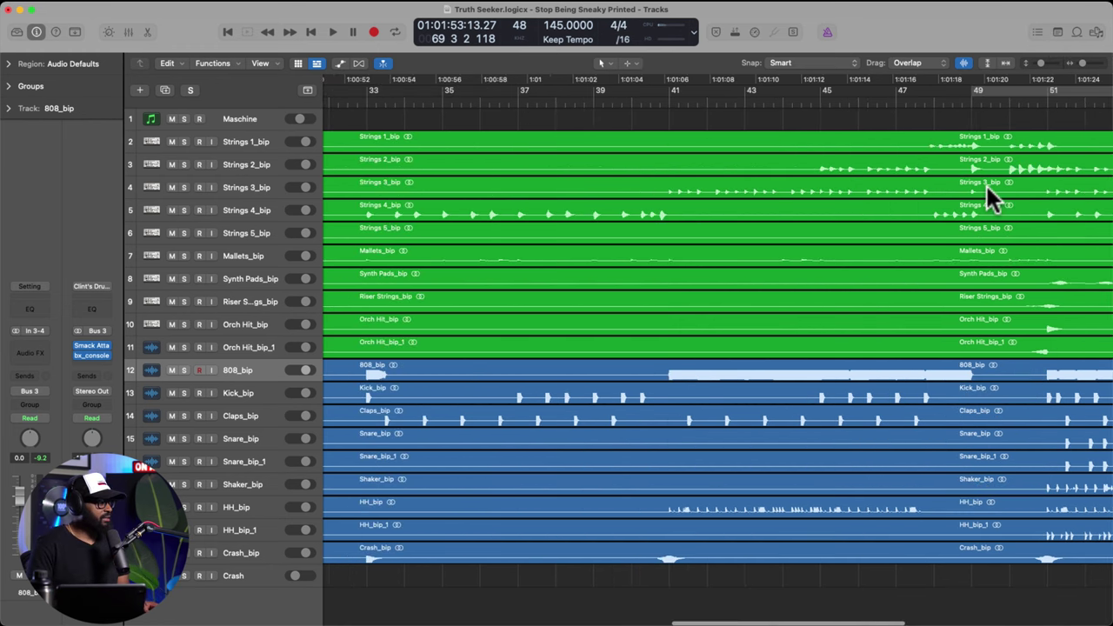
scroll(986, 184, "right", 6)
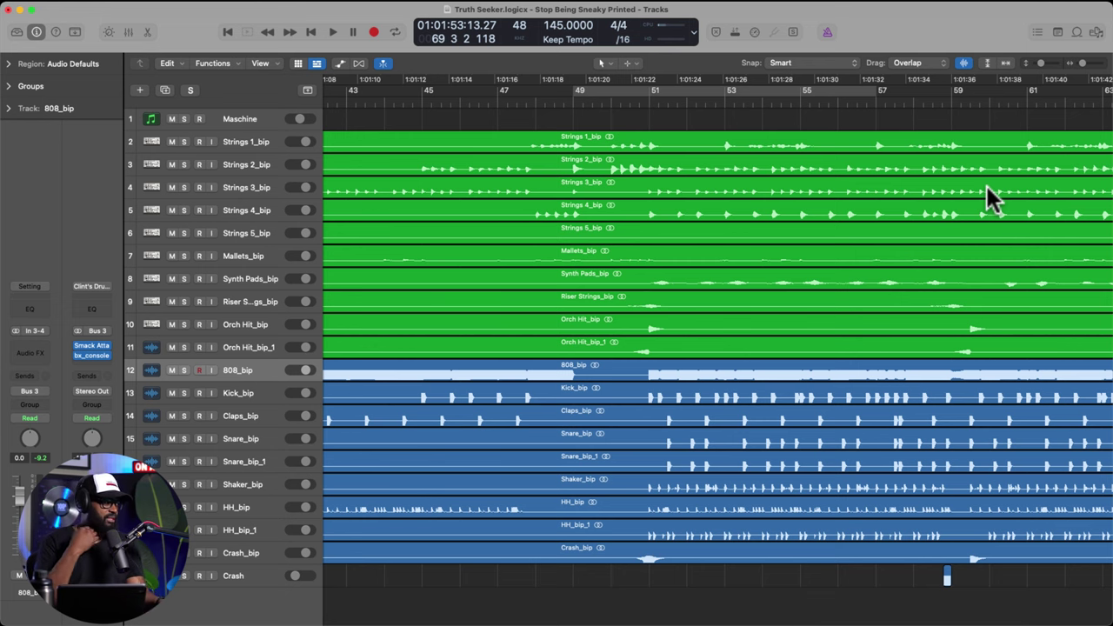
scroll(795, 327, "right", 3)
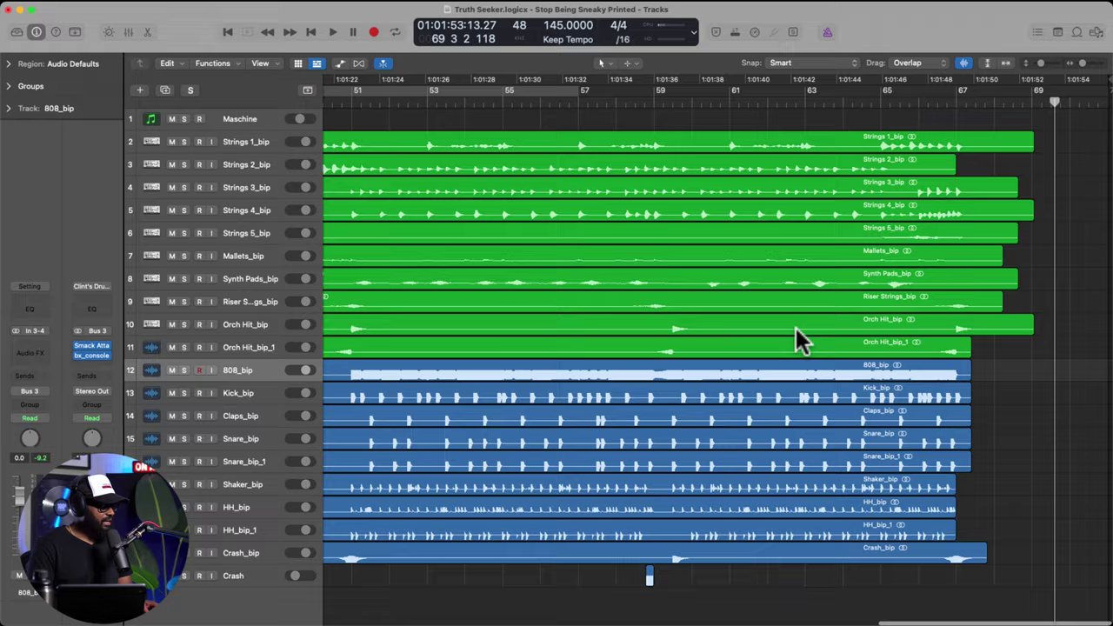
scroll(796, 328, "left", 20)
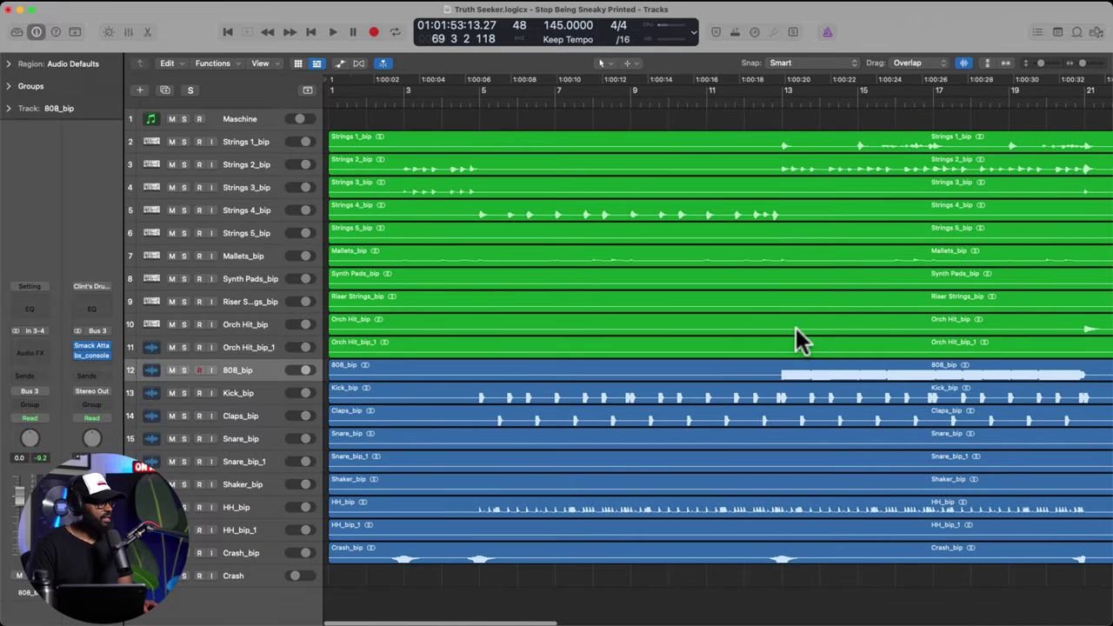
key("Return")
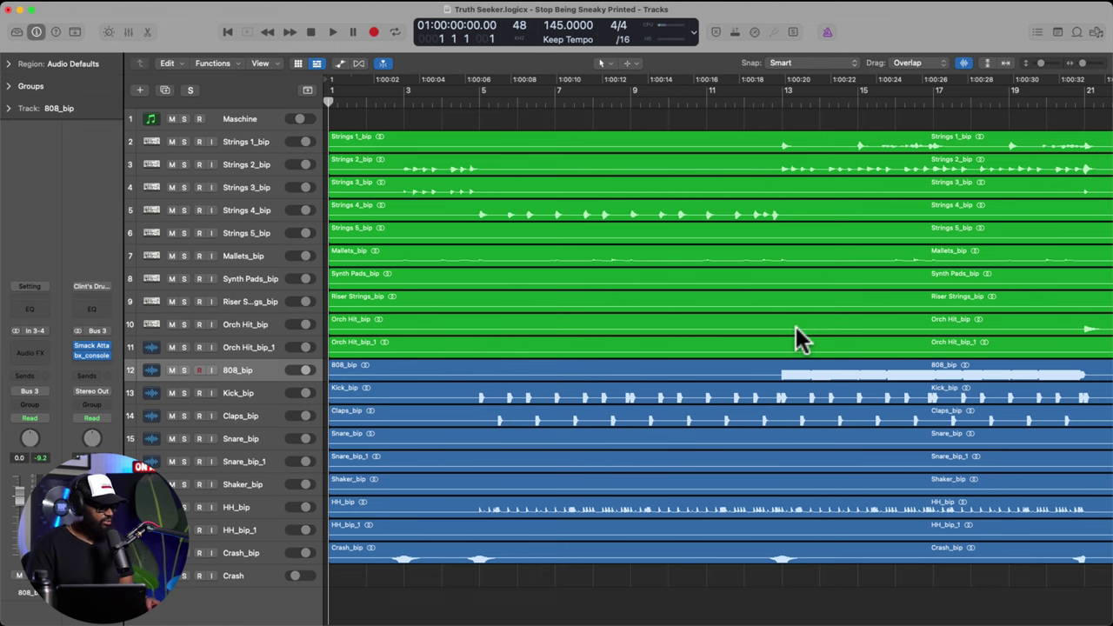
- Scroll the Tracks area right to bars 51–69 to show where the stem regions end
scroll(800, 332, "right", 5)
scroll(809, 336, "right", 10)
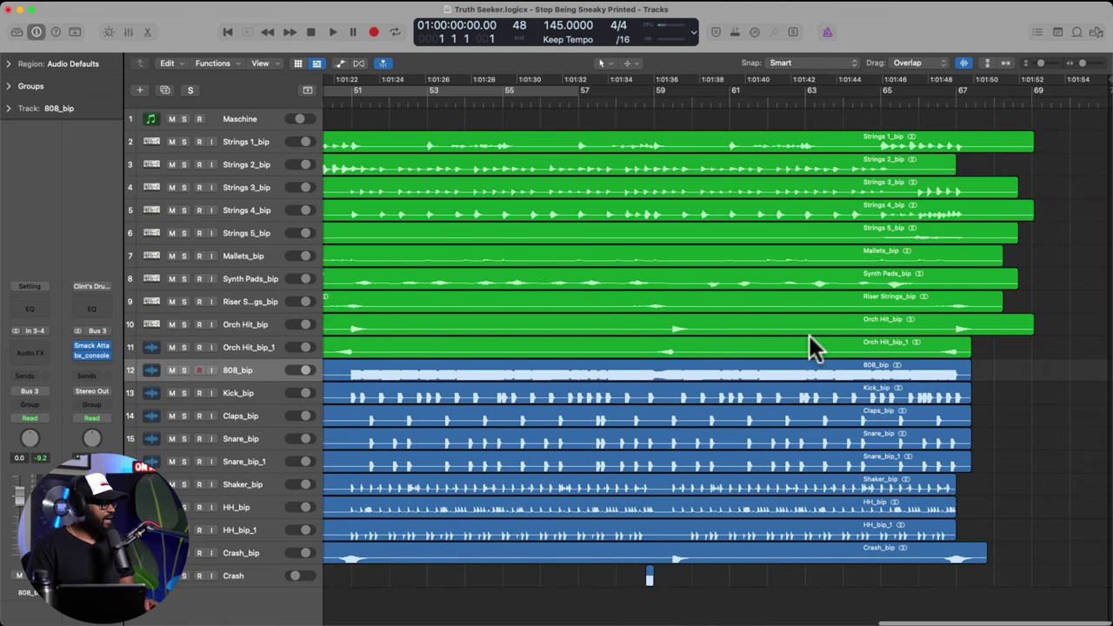
scroll(810, 336, "left", 5)
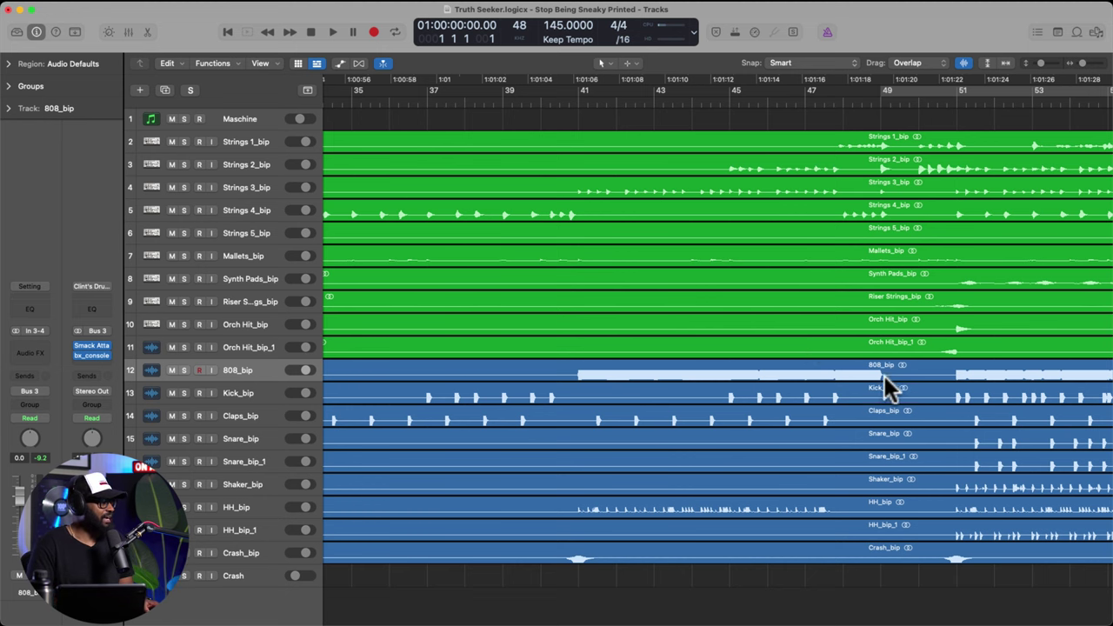
scroll(884, 376, "right", 10)
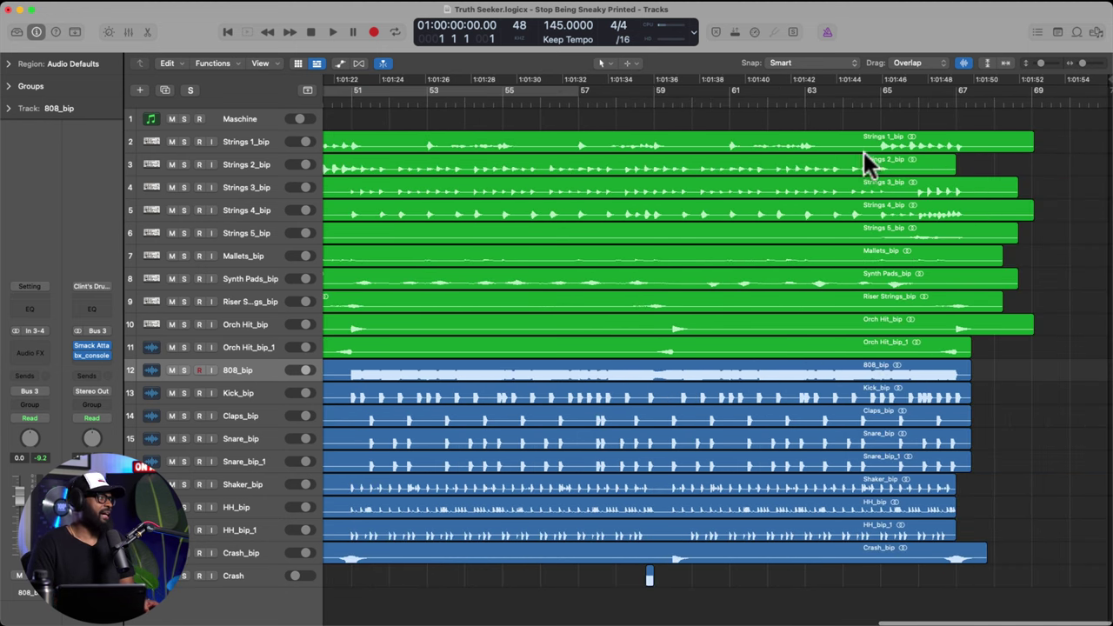